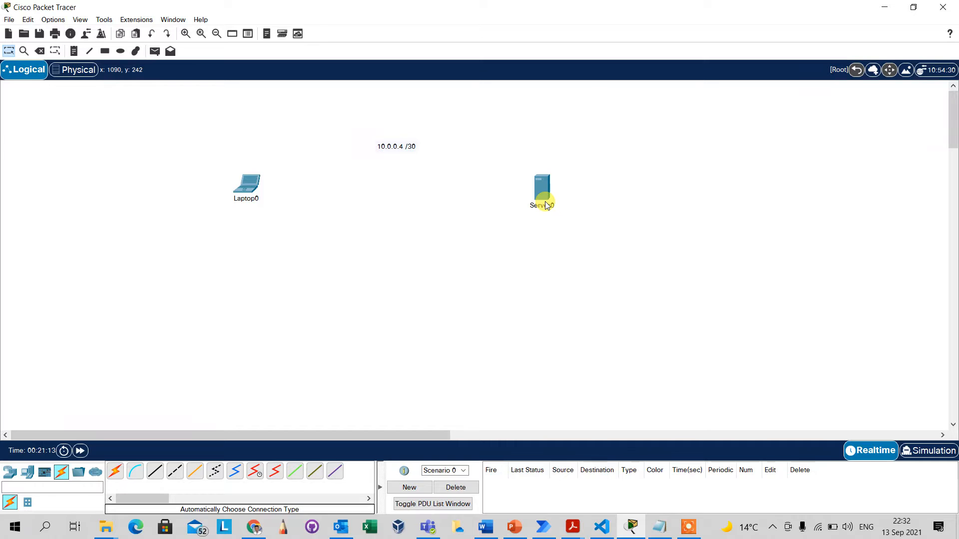
Cable Laptop0 to Server0 with an automatic connection and open Laptop0's window.
drag(366, 126, 440, 183)
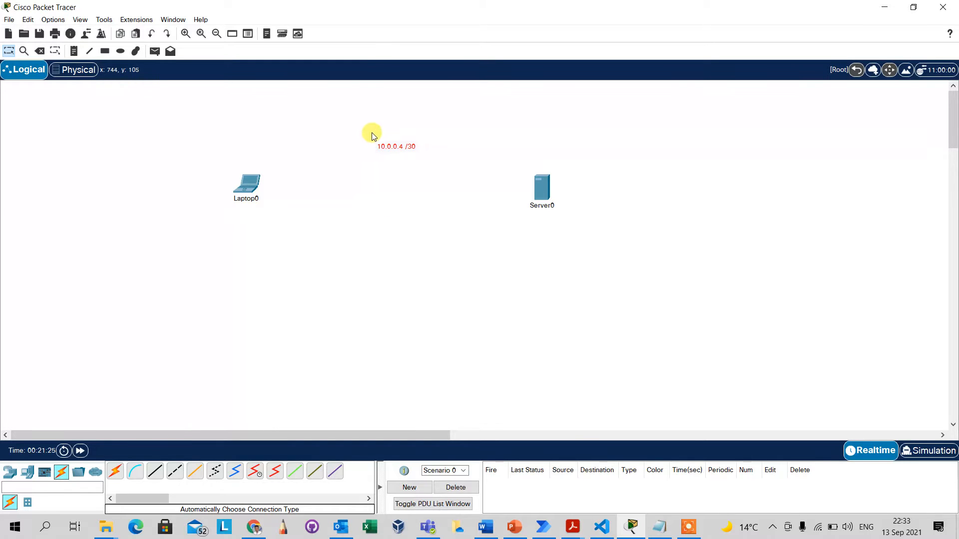
drag(370, 131, 455, 160)
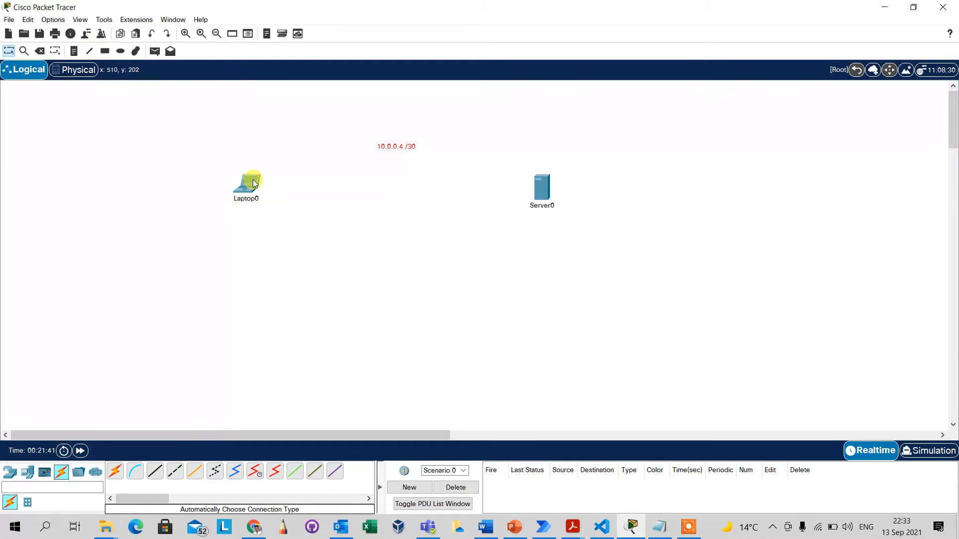
click(115, 471)
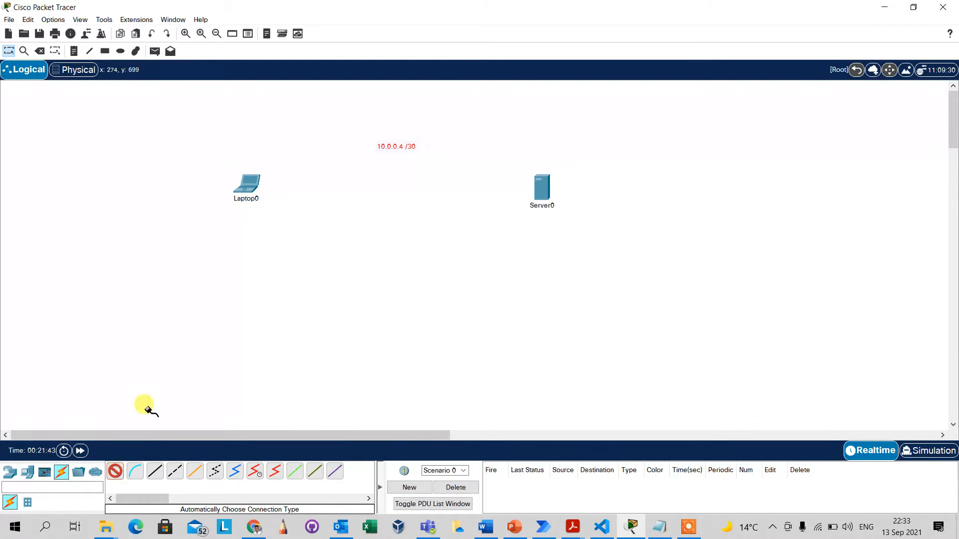
click(250, 183)
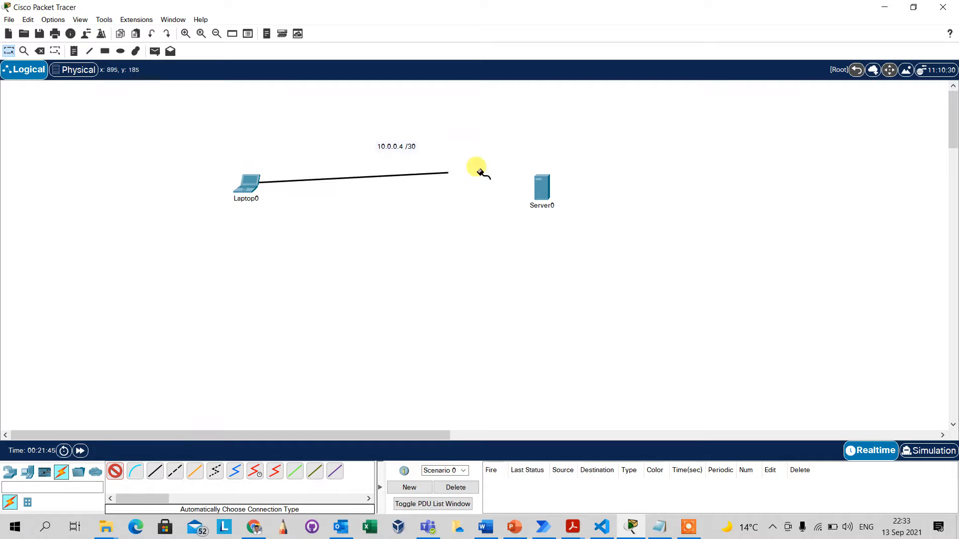
click(540, 187)
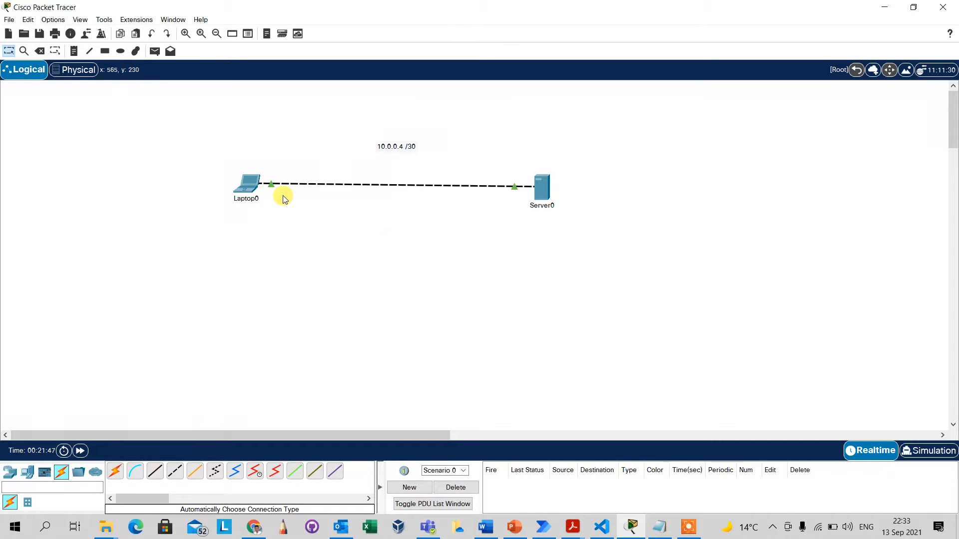
click(246, 183)
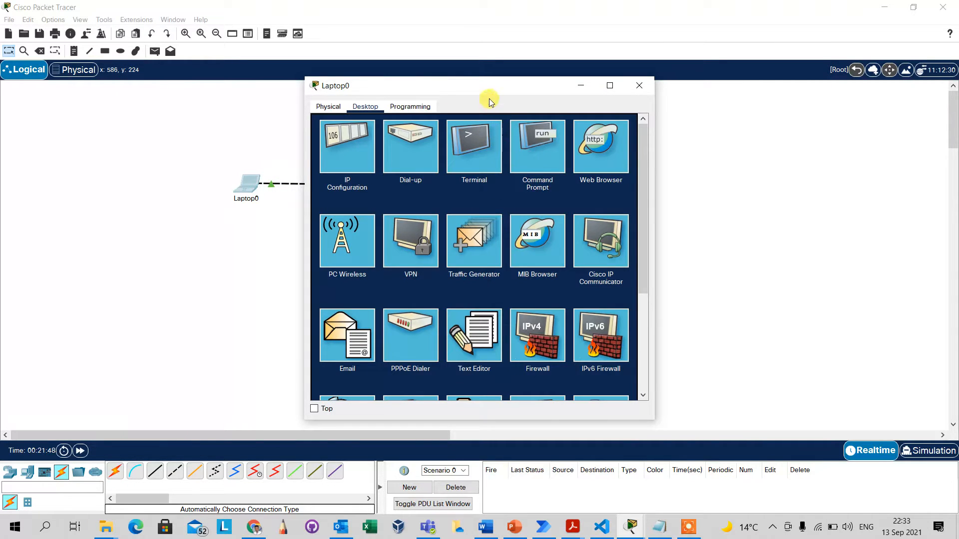
Enter 10.0.0.5, mask 255.255.255.252 and DNS 10.0.0.6 in Laptop0's IP Configuration, then close it.
drag(490, 98, 757, 103)
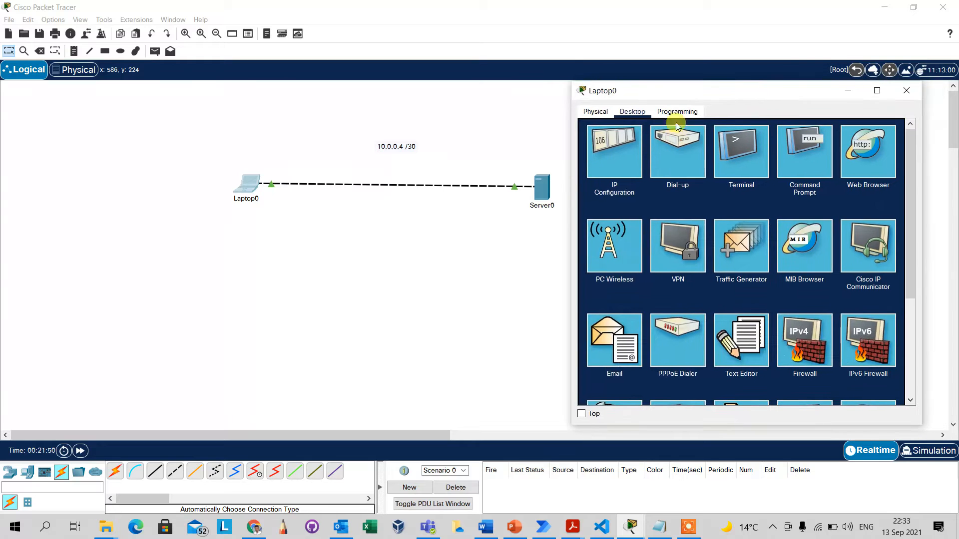
click(613, 165)
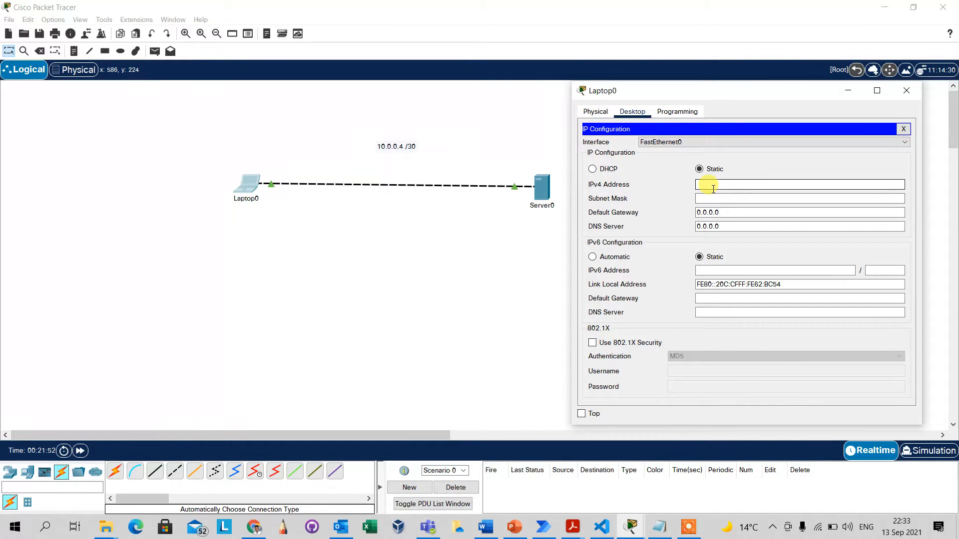
text(10.0.0.5)
key(Tab)
key(BackSpace)
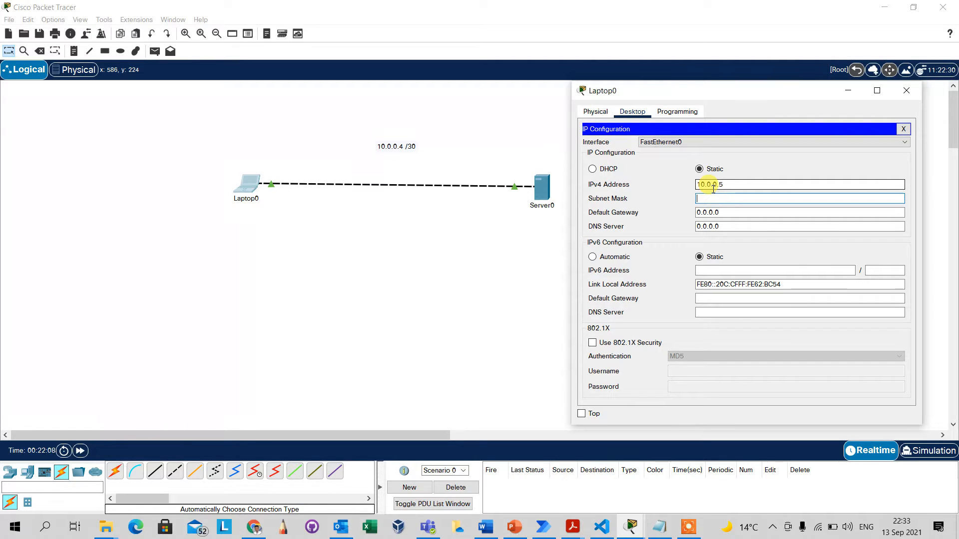
text(255.255.255.252)
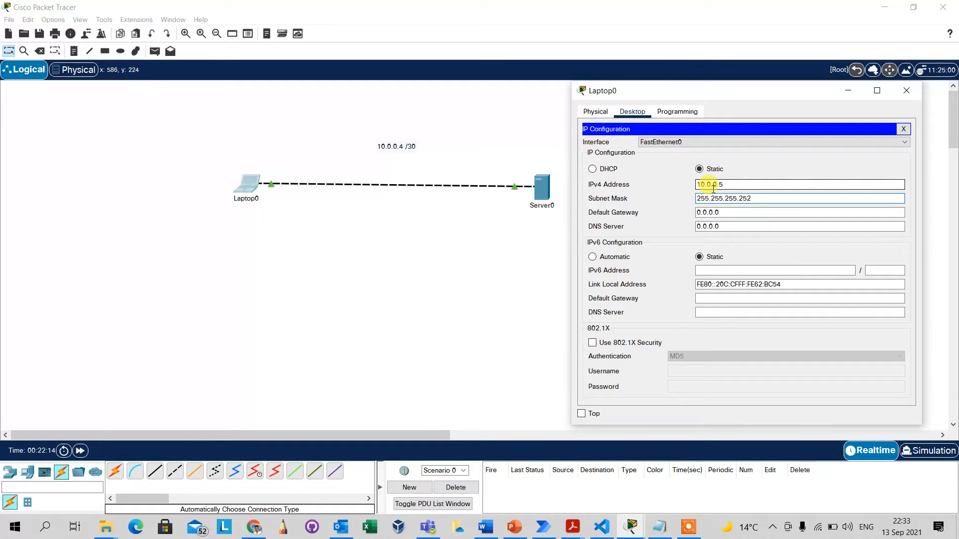
key(Tab)
key(Tab)
text(10)
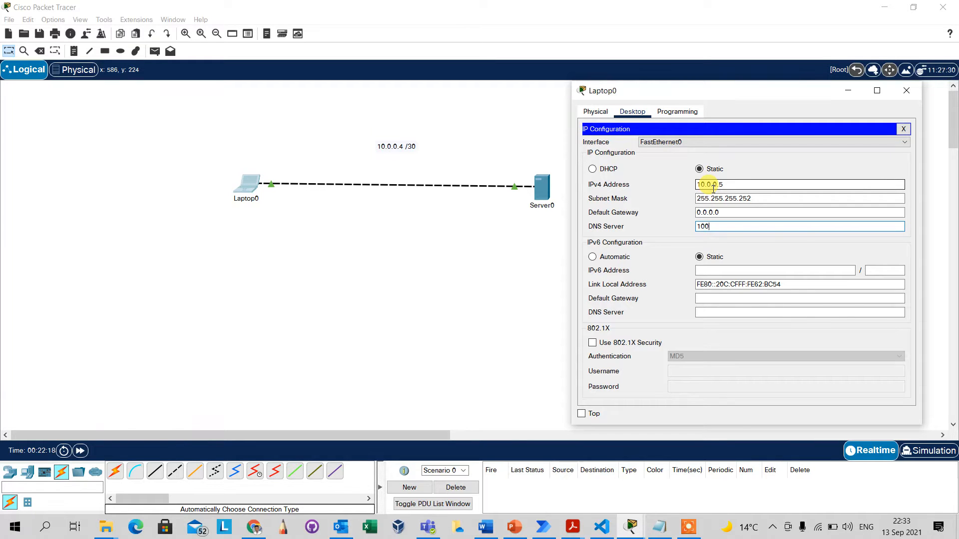
text(.0.0.6)
click(908, 92)
Replace Server0's 255.0.0.0 subnet mask with 255.255.255.252 in its IP Configuration, then close the panel.
click(541, 187)
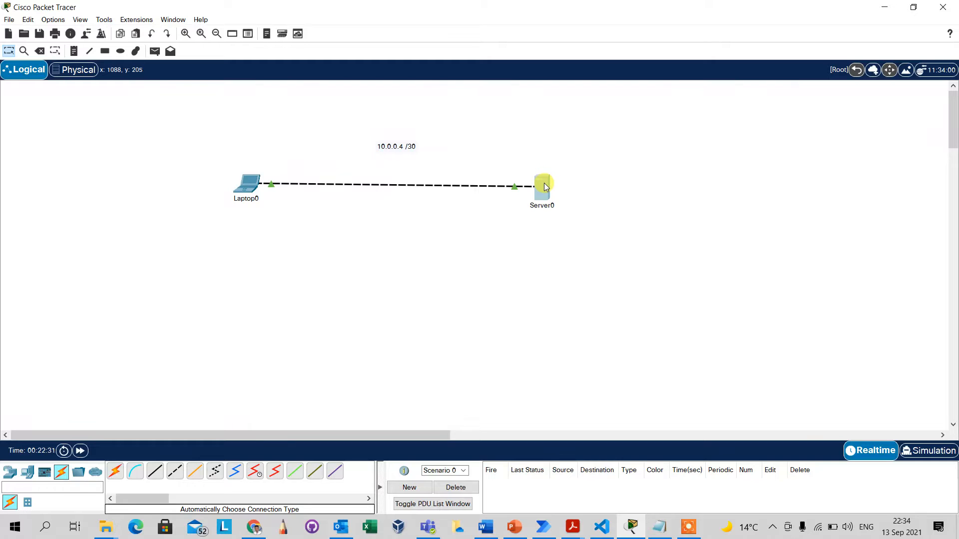
drag(521, 85, 799, 111)
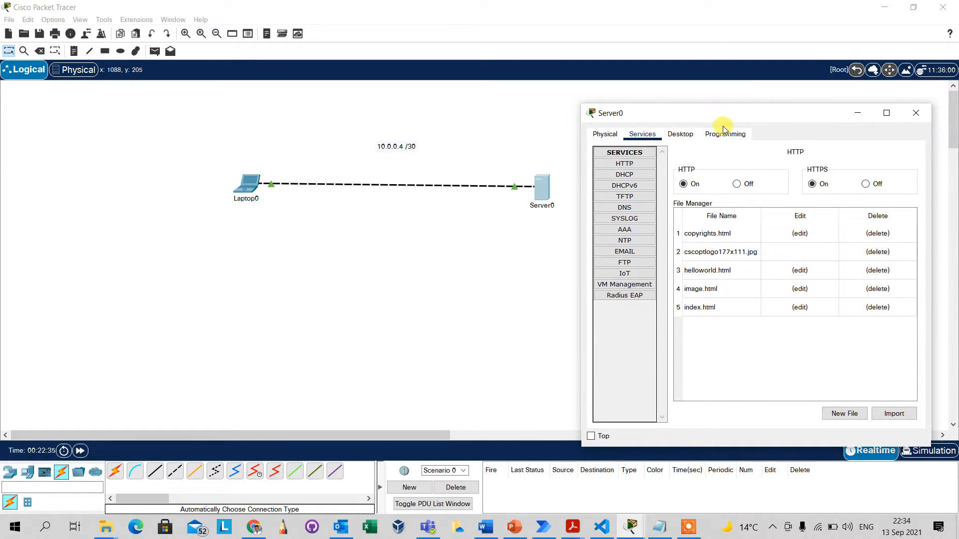
click(689, 135)
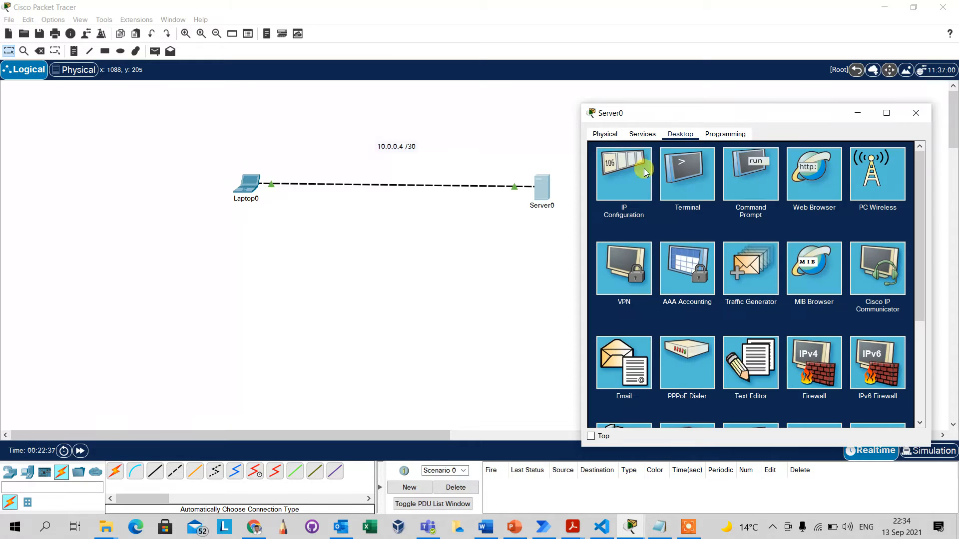
click(628, 182)
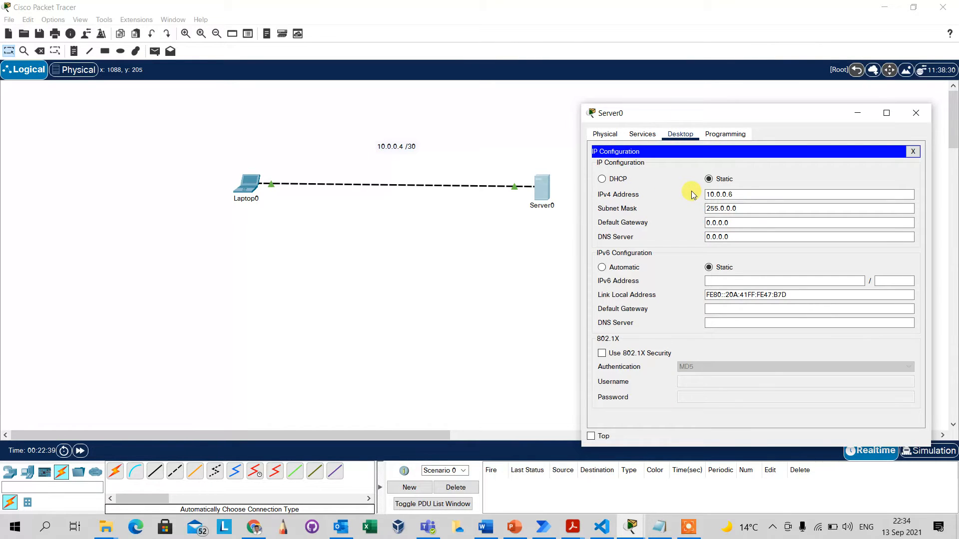
click(746, 209)
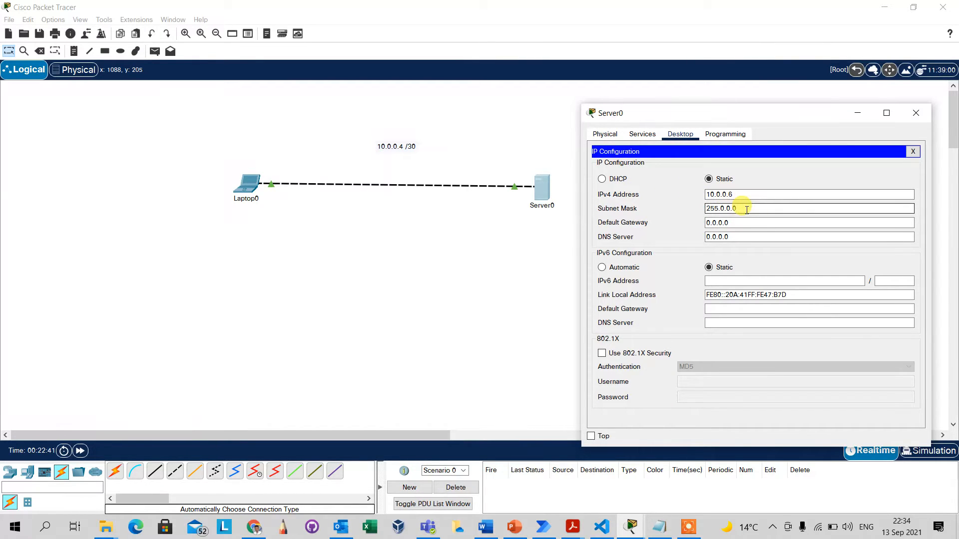
key(BackSpace)
key(BackSpace)
key(BackSpace)
key(BackSpace)
key(BackSpace)
key(BackSpace)
text(5)
text(.)
text(25)
text(5.255)
text(.0)
text(52)
click(747, 222)
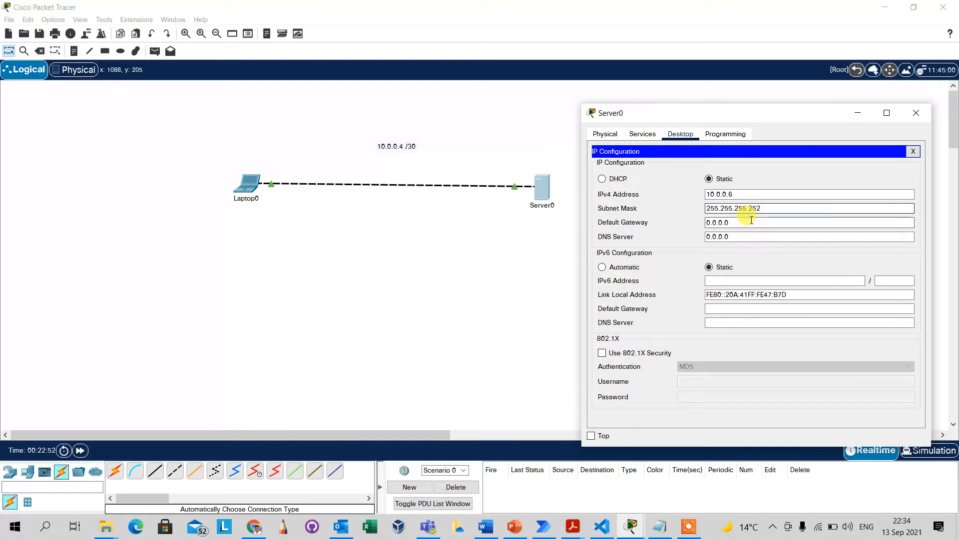
click(747, 235)
click(788, 187)
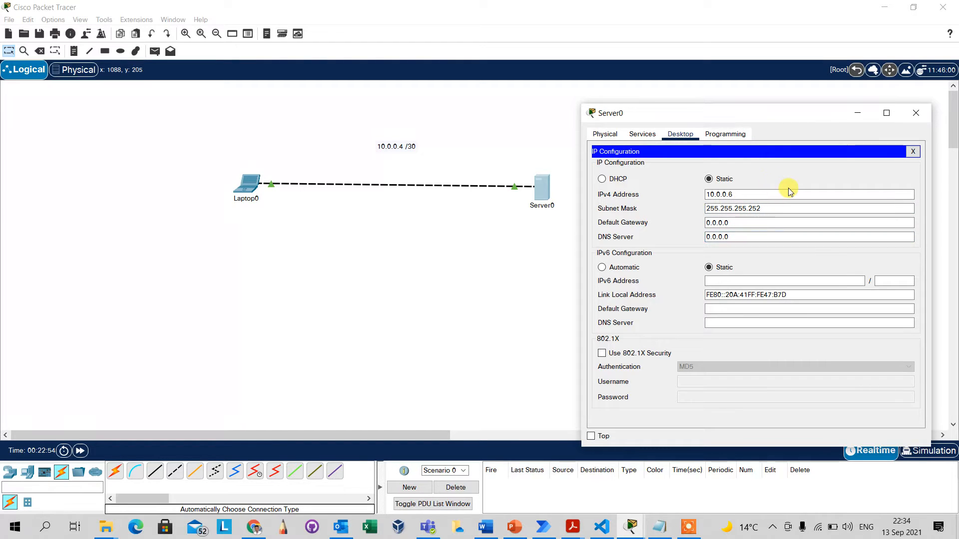
click(913, 151)
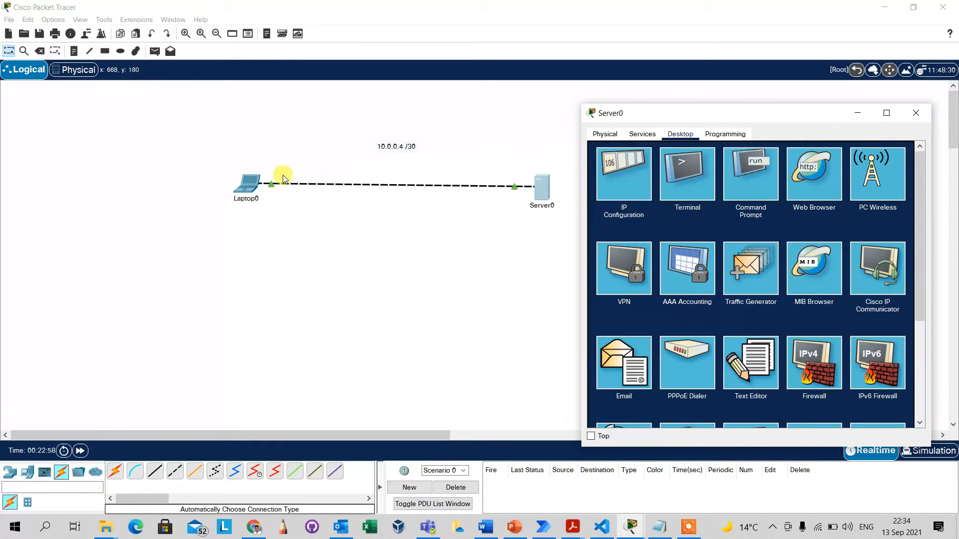
Ping 10.0.0.6 from Laptop0's command prompt, getting 4 of 4 replies, then close the laptop.
click(246, 183)
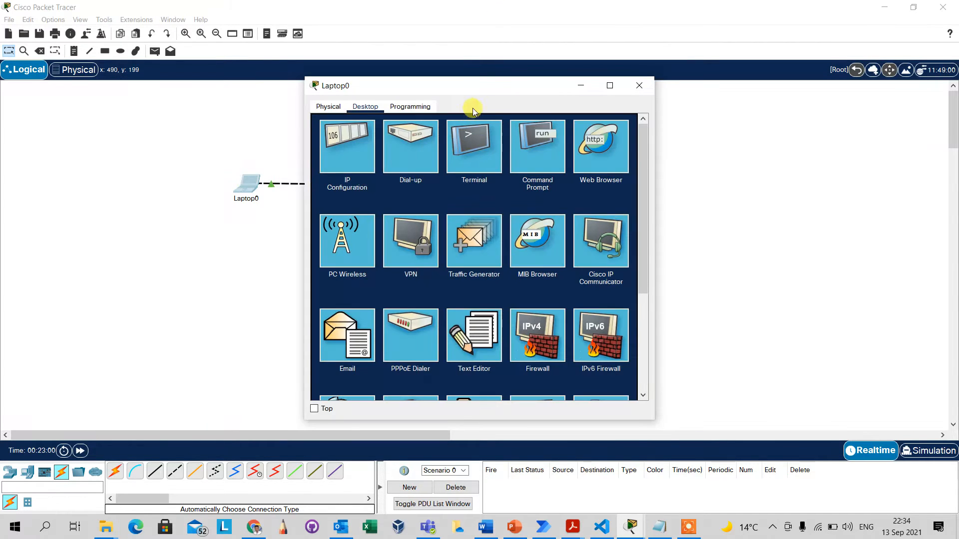
drag(473, 85, 730, 103)
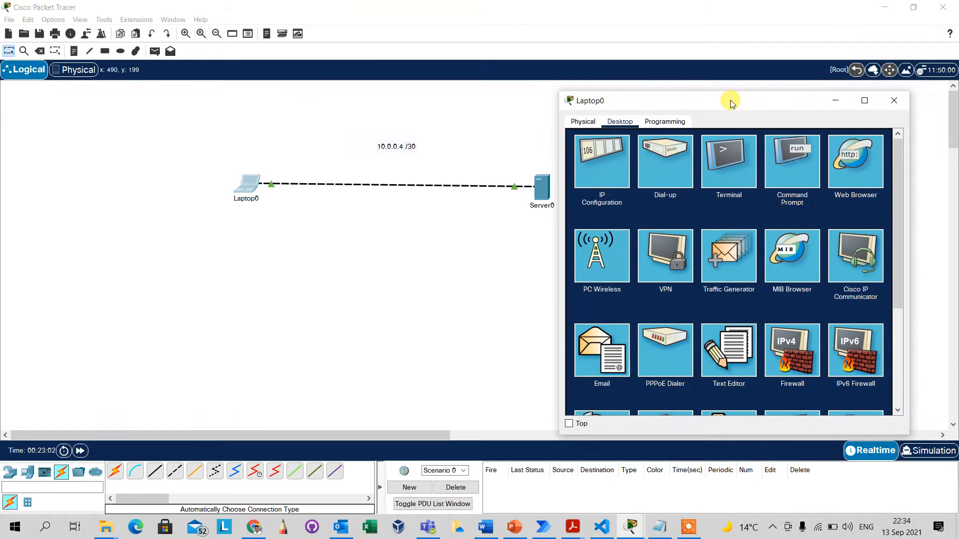
click(785, 175)
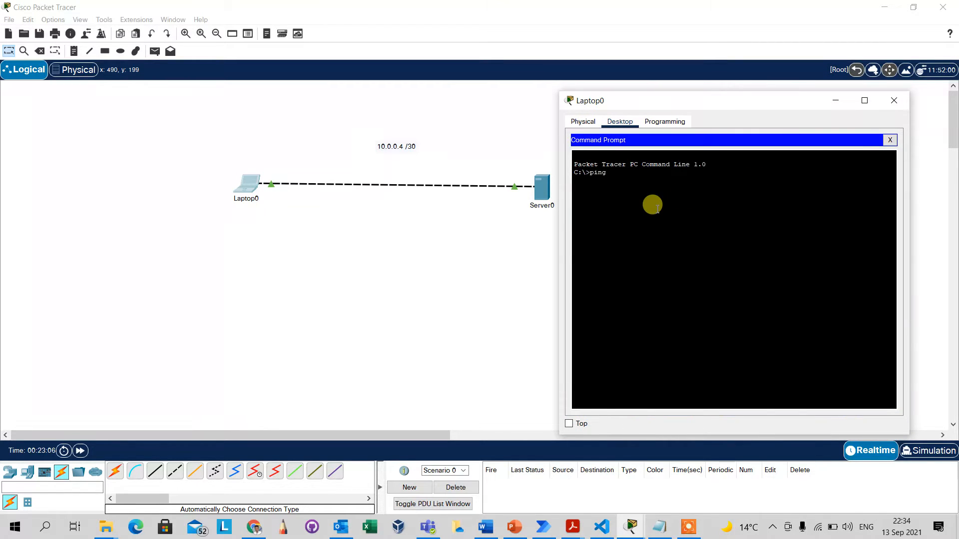
text(ping 19)
key(BackSpace)
key(BackSpace)
key(BackSpace)
key(Return)
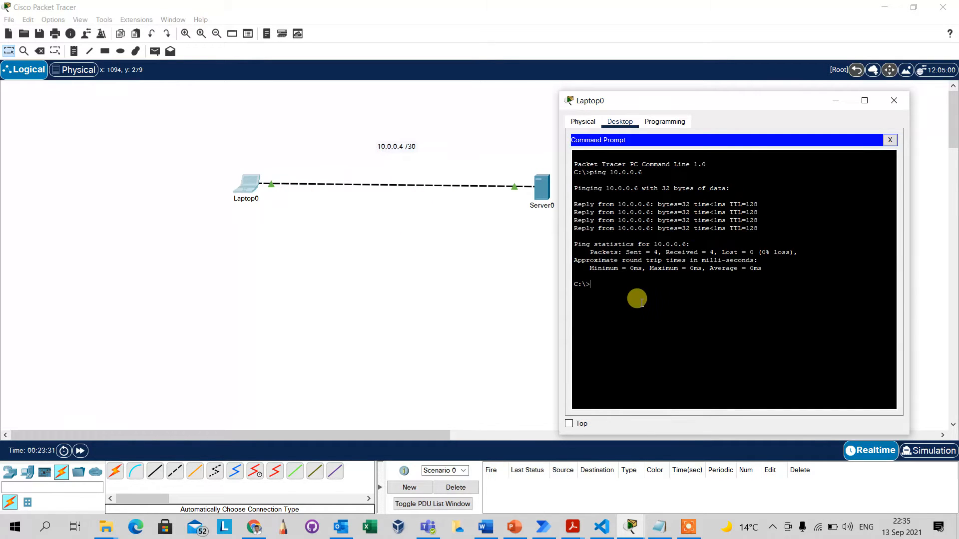
key(Return)
key(Return)
key(Return)
click(894, 100)
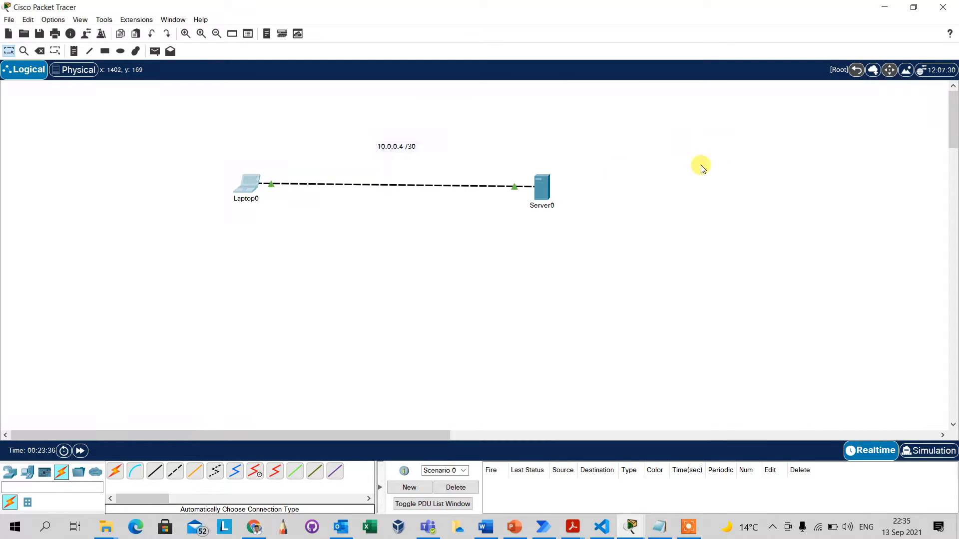
Show FTP under Server0's Services, listing the service as on with one RWDNL user.
click(541, 190)
click(640, 136)
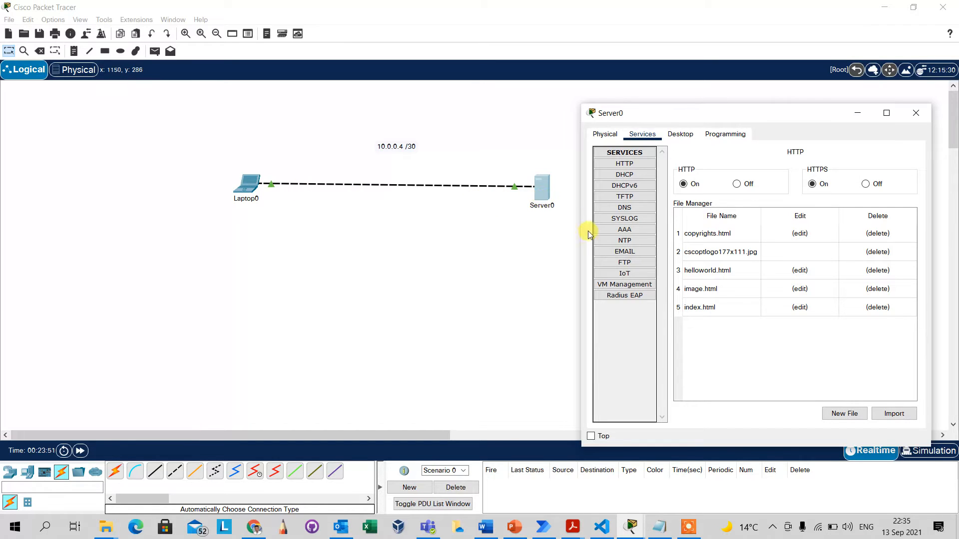
click(625, 262)
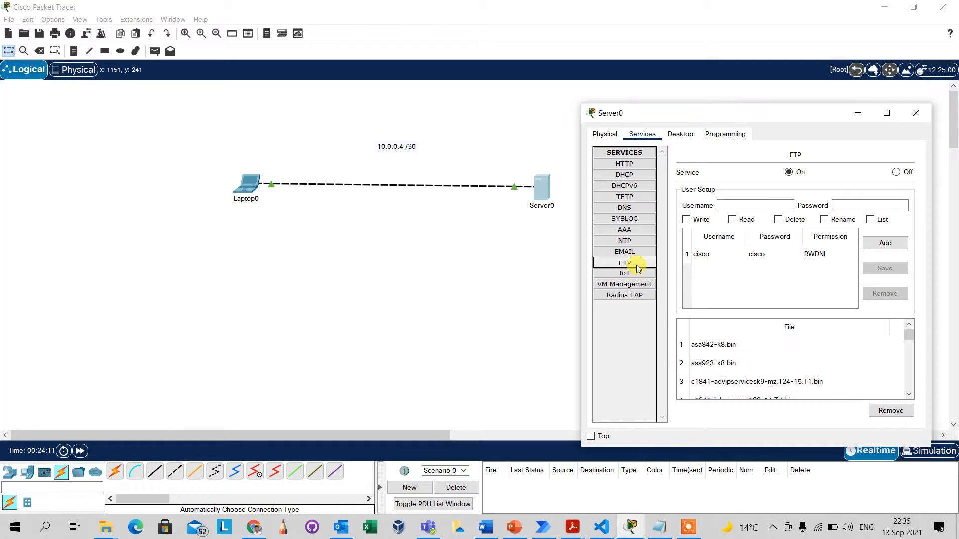
Enter username admin and its password for a new FTP user.
click(729, 204)
text(adm)
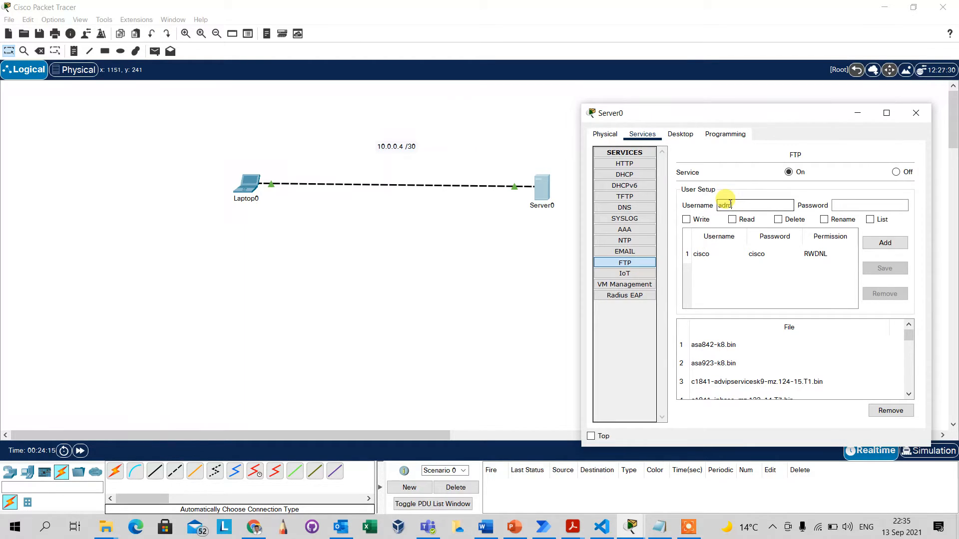
text(in)
click(839, 205)
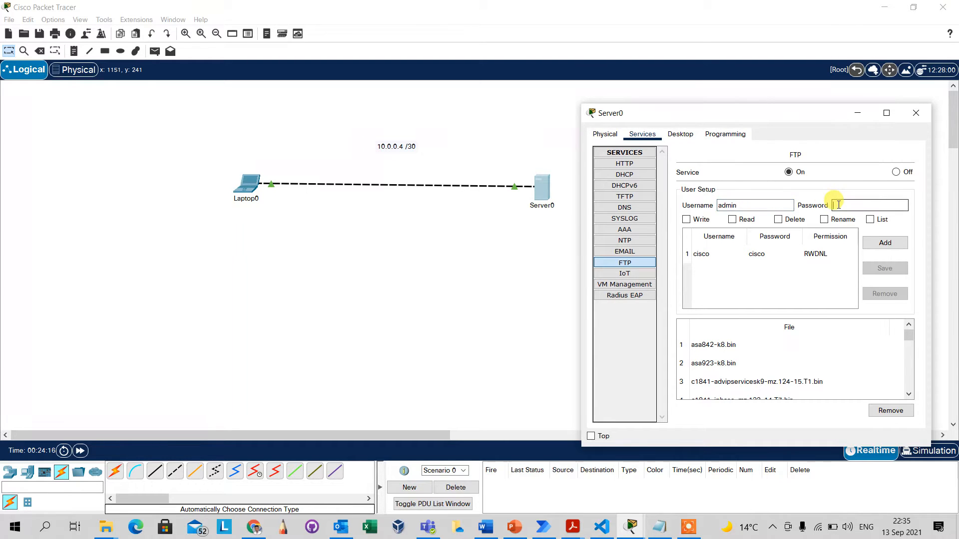
text(cisco123)
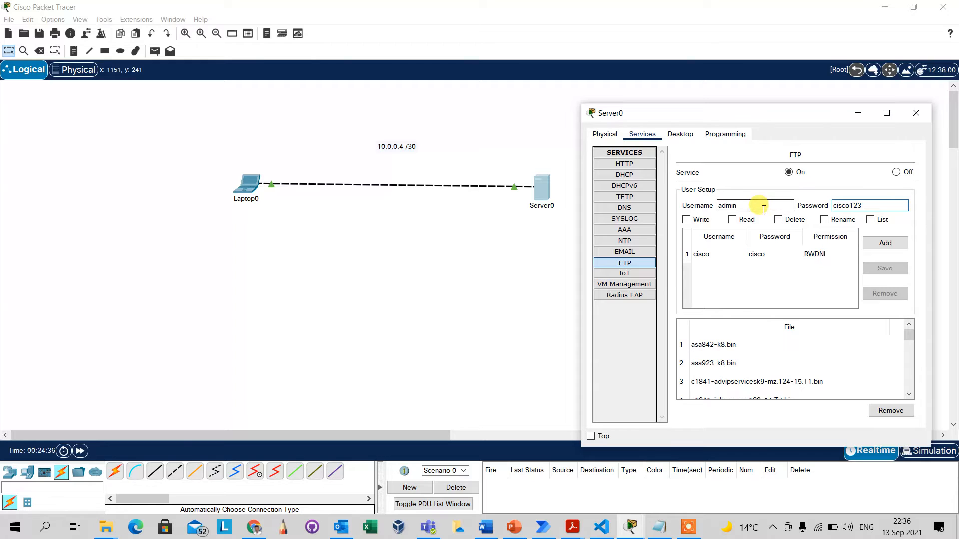
Grant write, delete, rename and list rights, add the admin user, and close Server0.
click(688, 219)
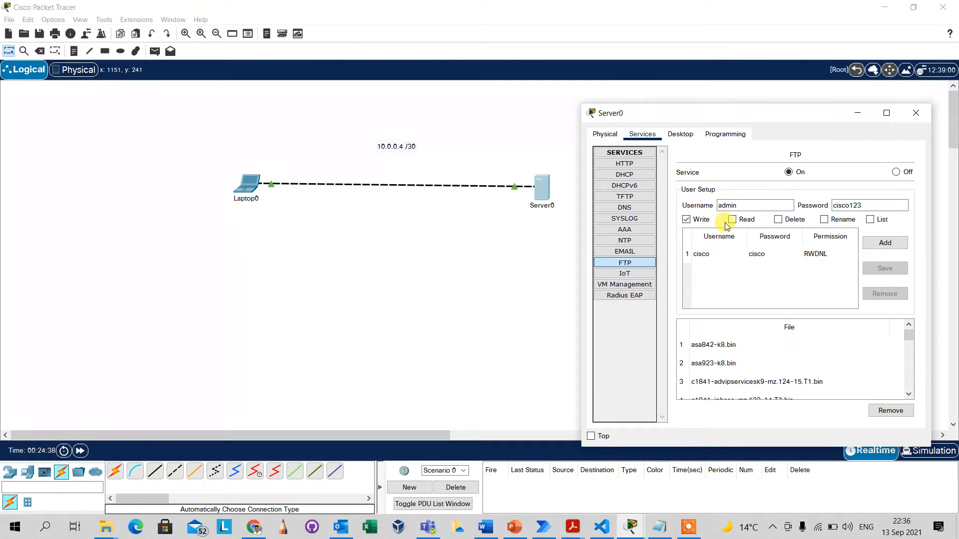
click(779, 220)
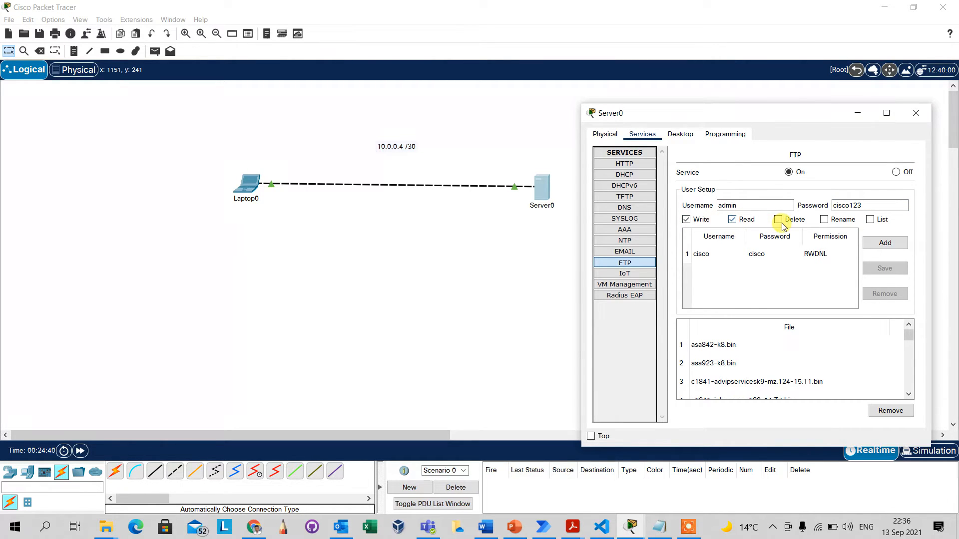
click(839, 223)
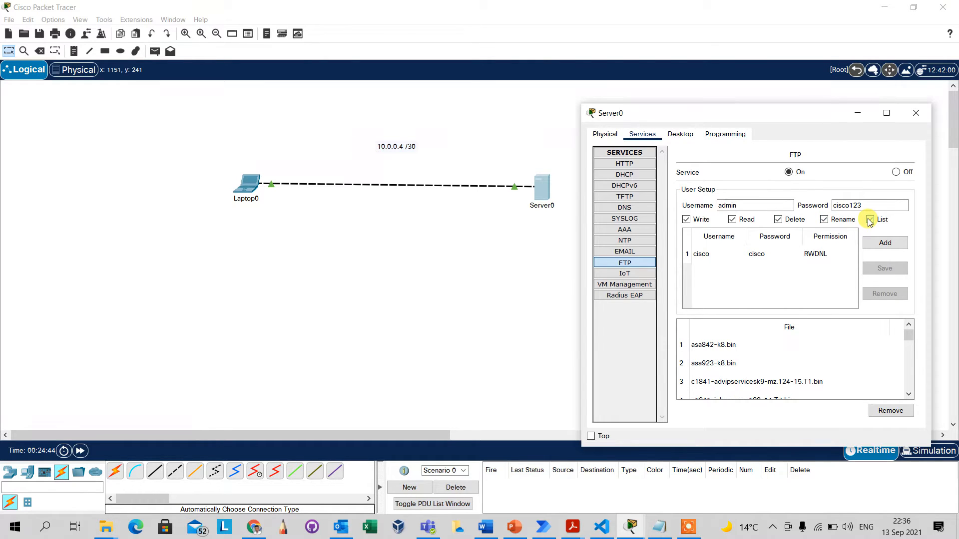
click(870, 221)
click(875, 246)
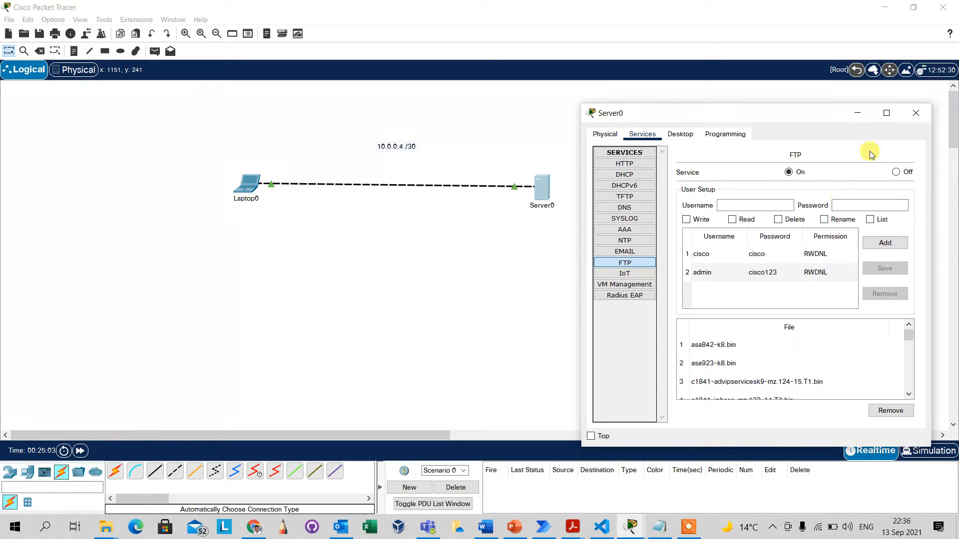
click(912, 118)
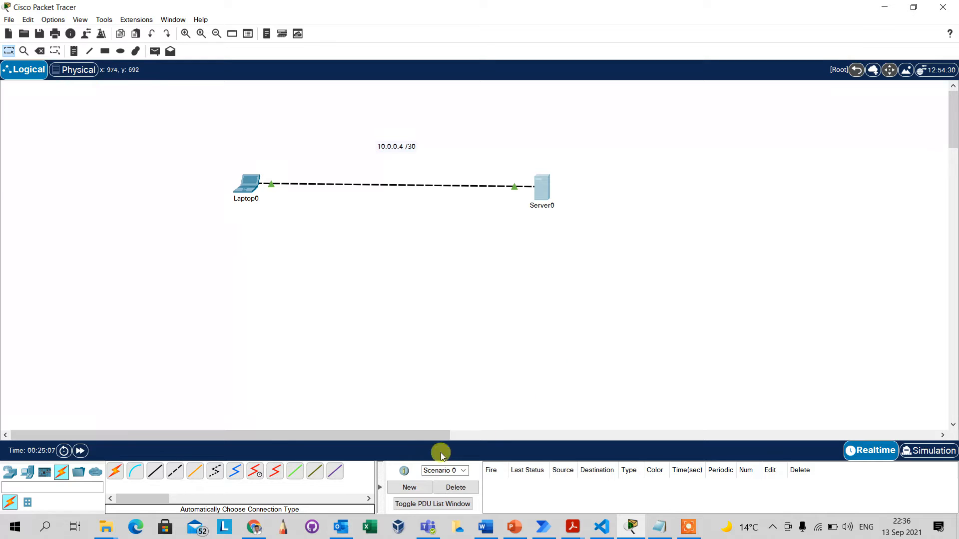
click(258, 528)
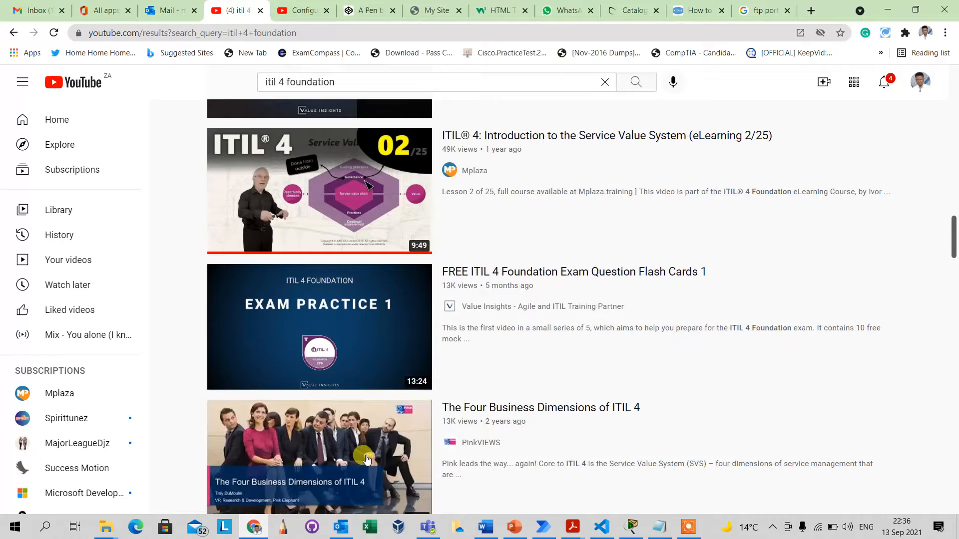
click(696, 11)
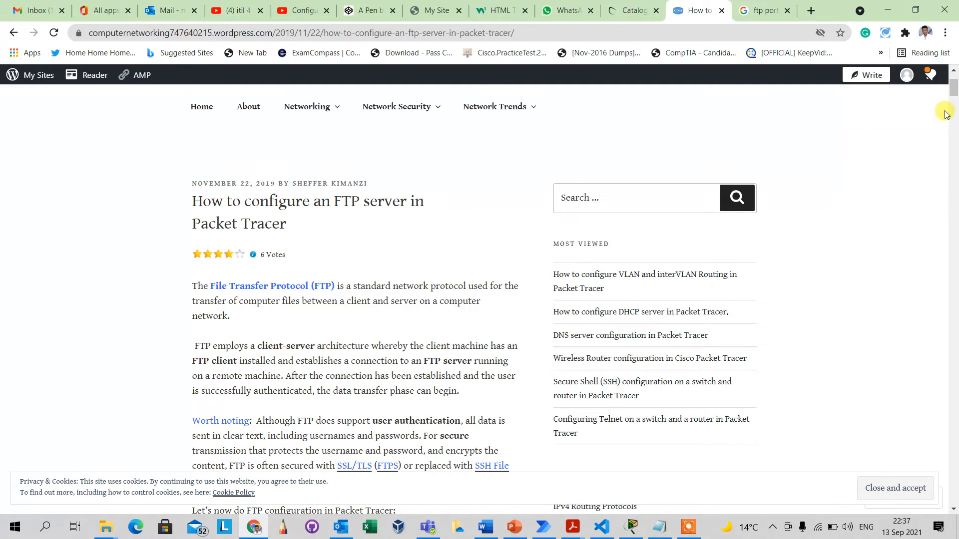
scroll(954, 504, down, 2)
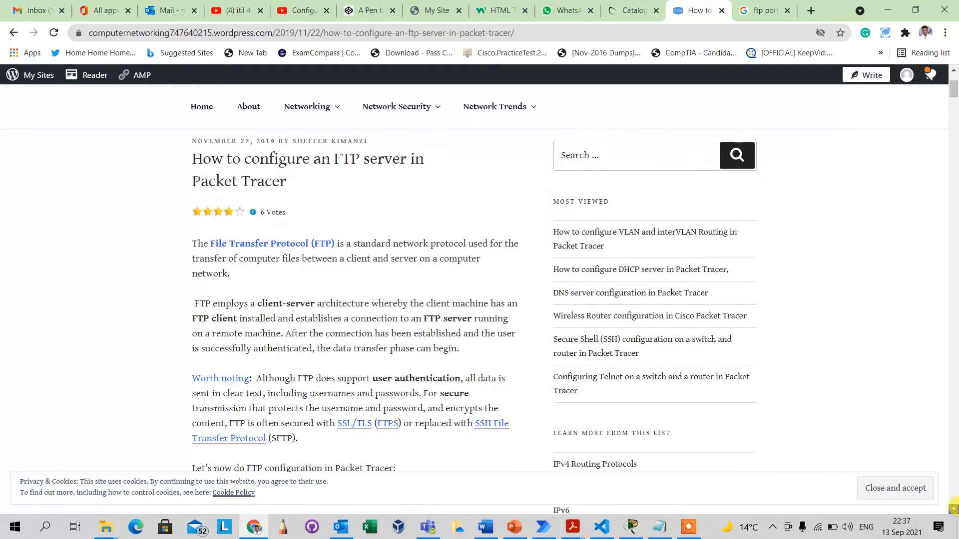
click(888, 10)
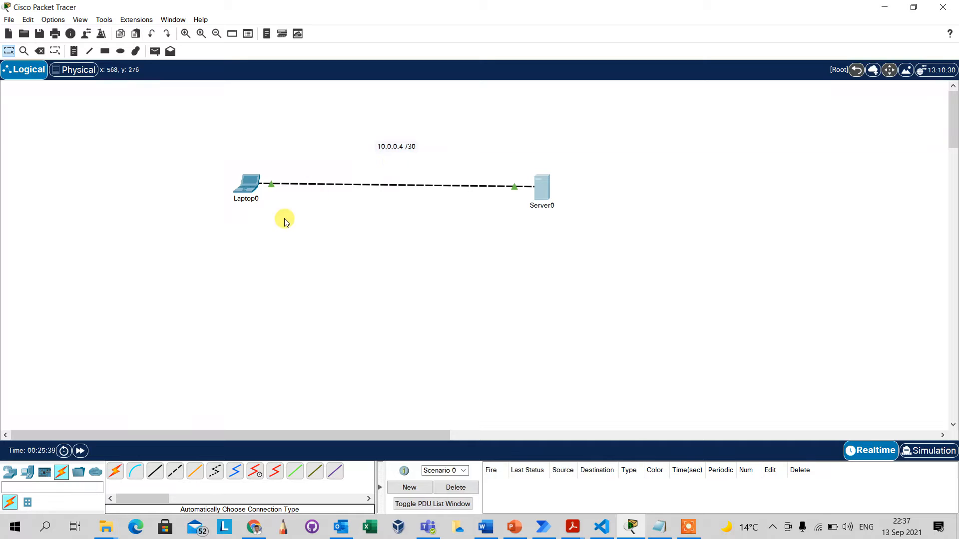
click(253, 190)
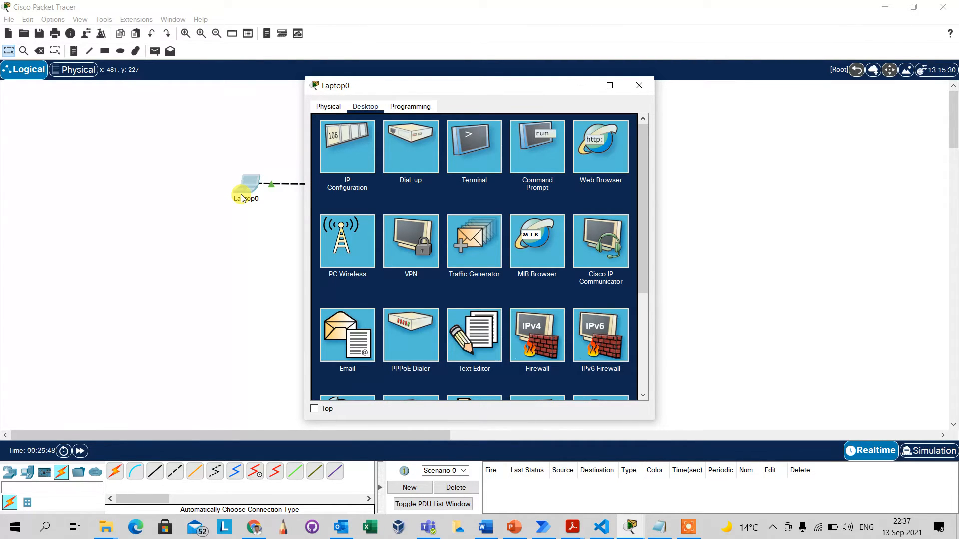
click(236, 143)
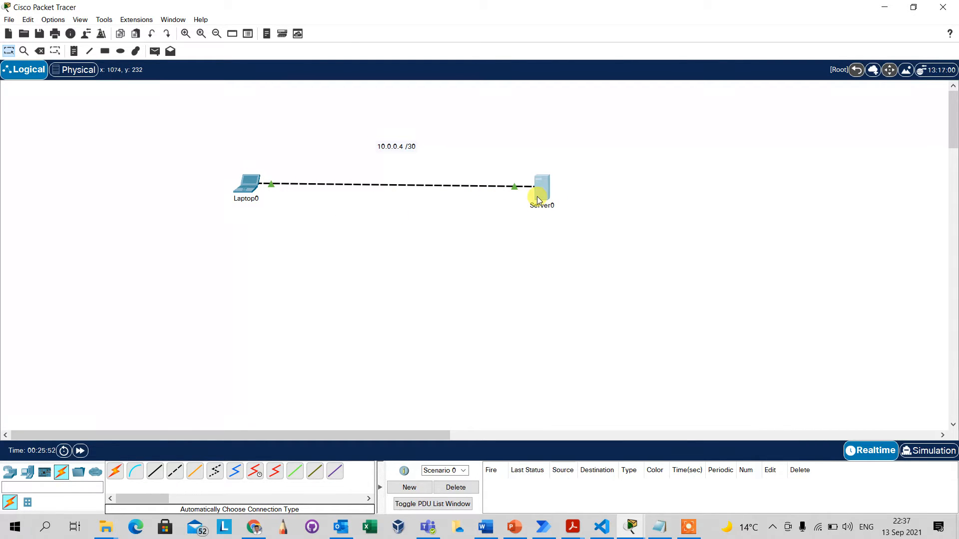
click(538, 199)
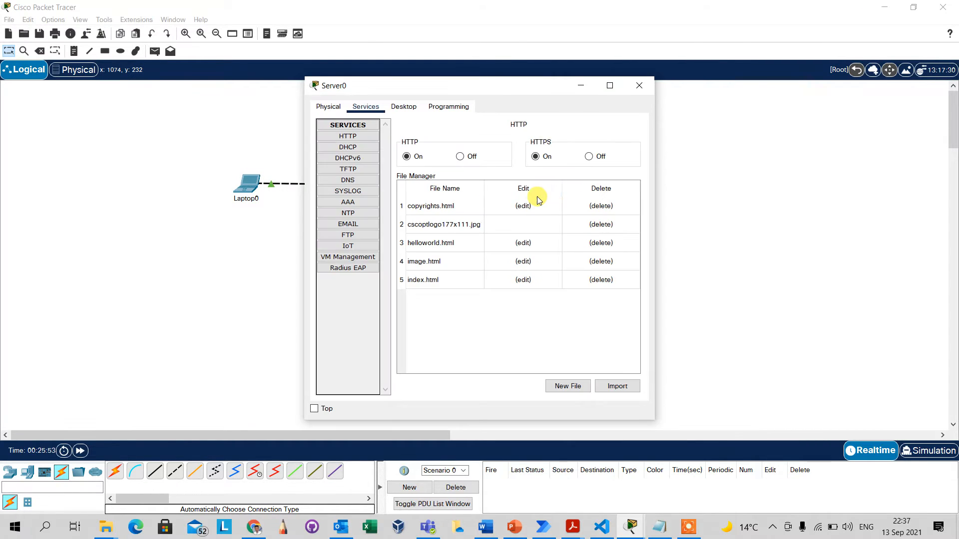
click(403, 107)
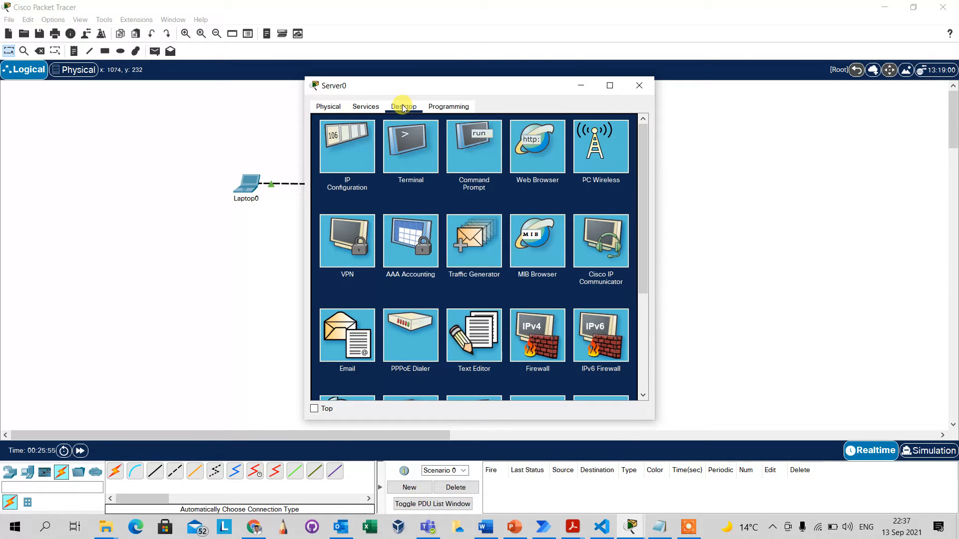
click(480, 162)
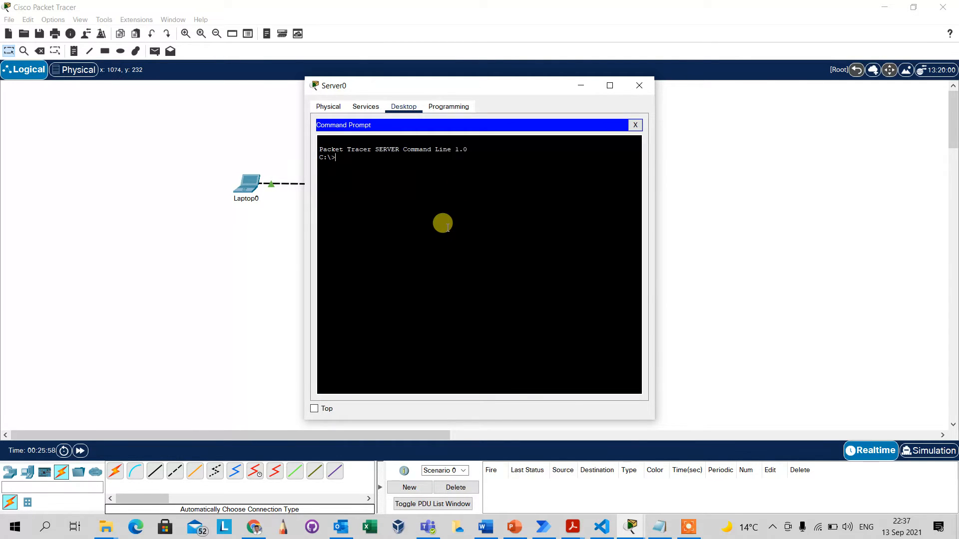
text(dir)
key(Return)
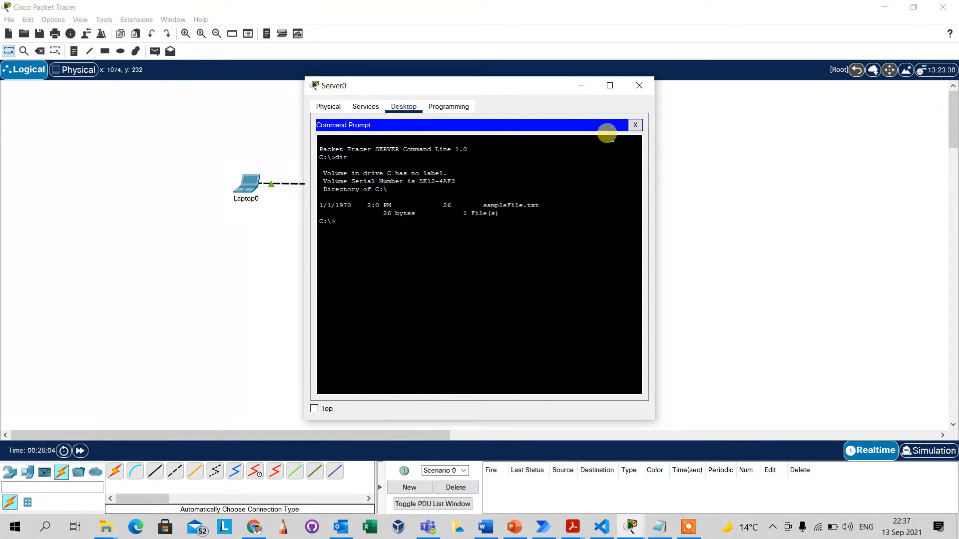
click(634, 125)
click(588, 86)
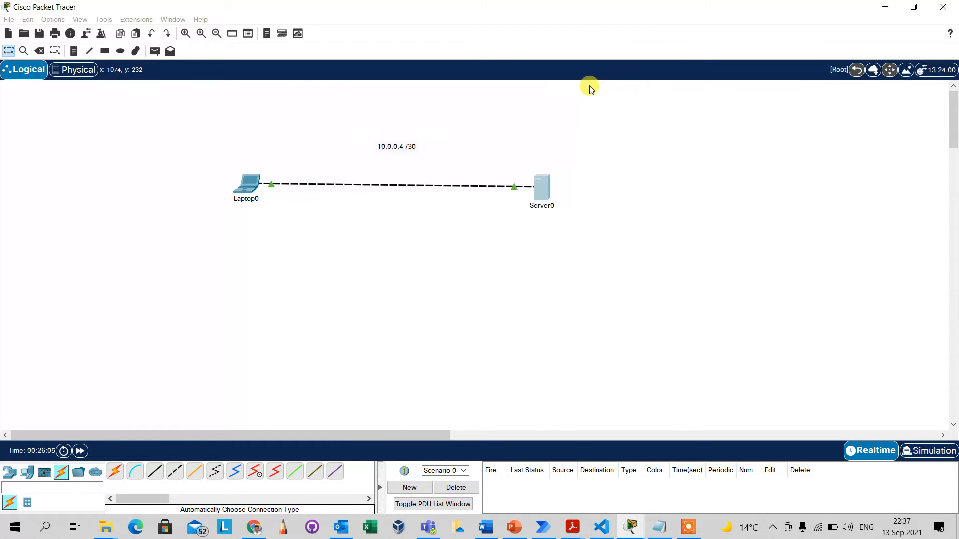
Run ftp 10.0.0.6 in Laptop0's command prompt and log in as admin with its password.
click(246, 184)
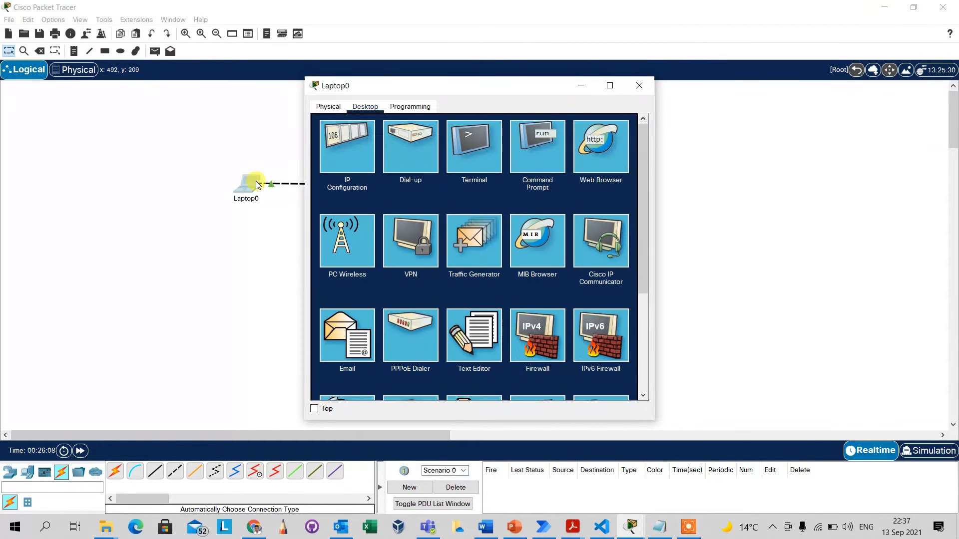
drag(382, 86, 654, 111)
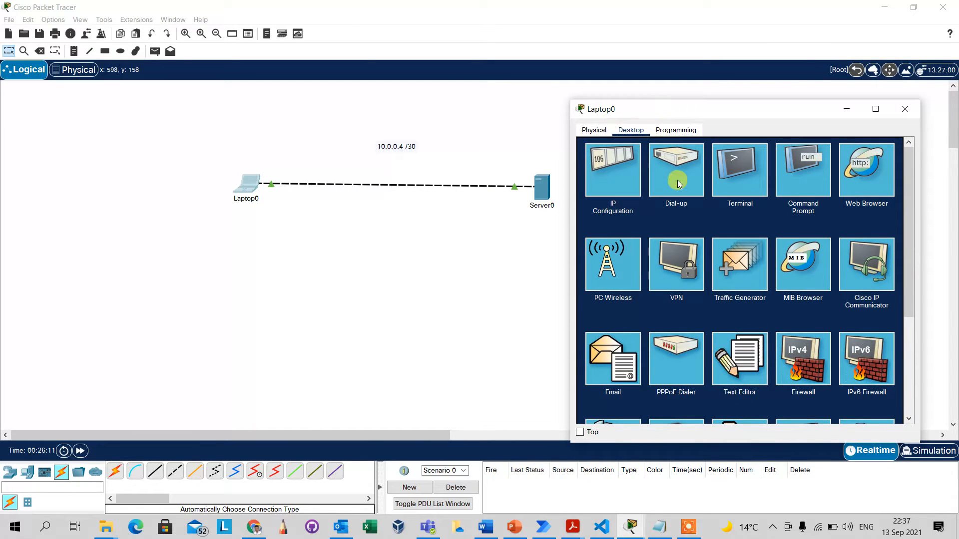
click(816, 186)
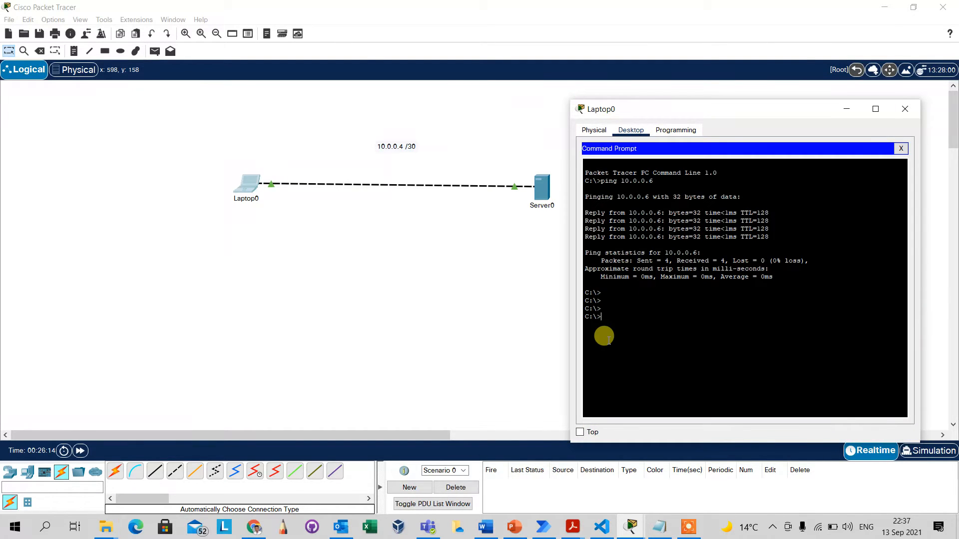
text(ftp 10.0.0.6)
key(Return)
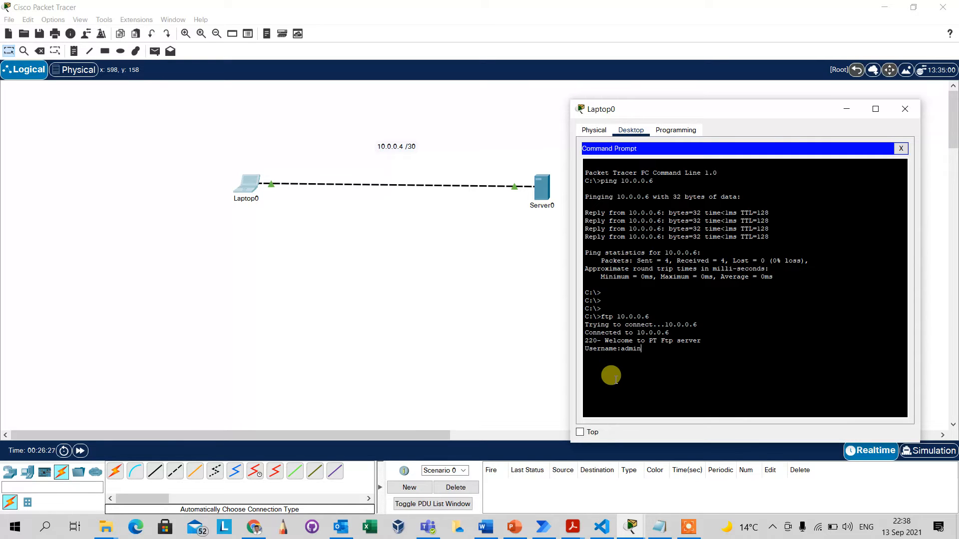
text(admin)
key(Return)
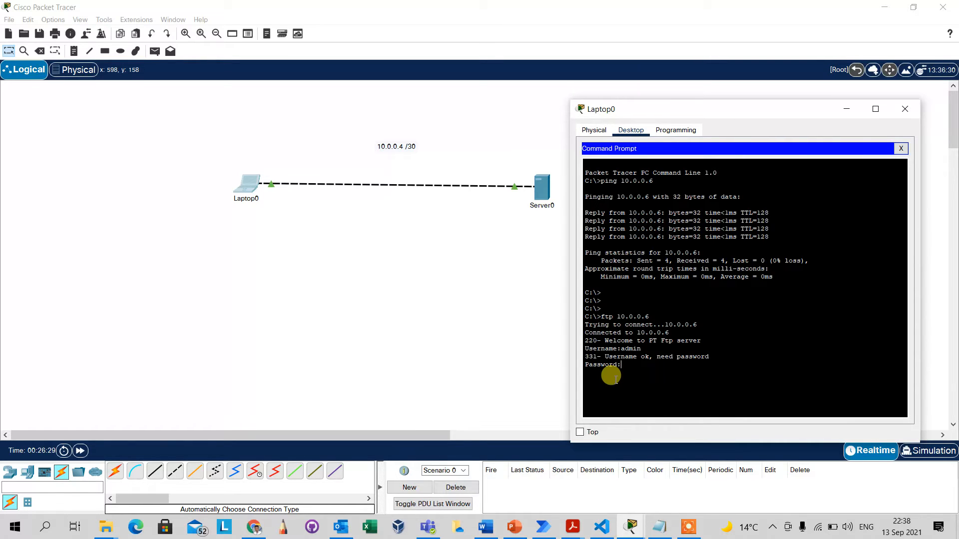
key(Return)
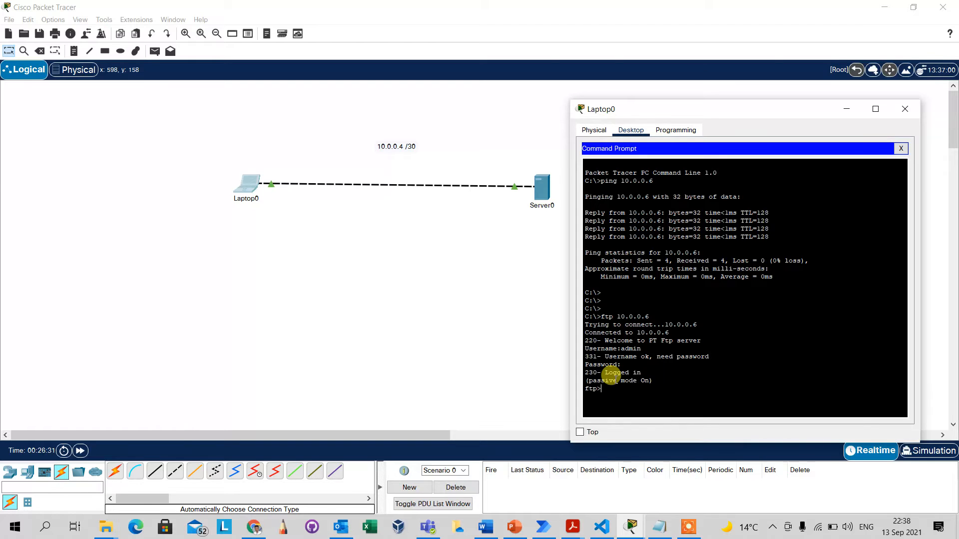
key(Return)
key(Return)
key(Return)
key(Return)
key(Return)
key(Return)
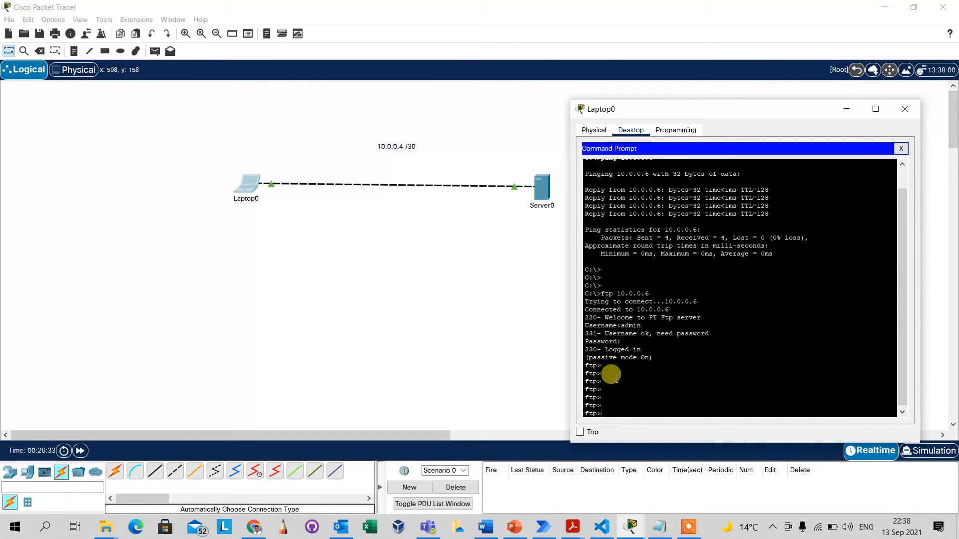
Run ? at the ftp> prompt and highlight cd, get, help and put in the command list.
scroll(904, 352, down, 1)
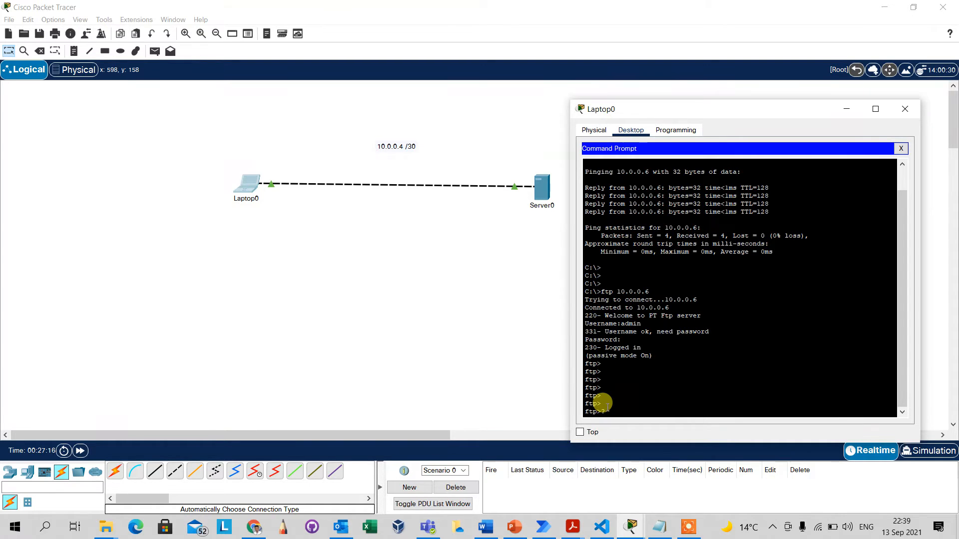
key(Return)
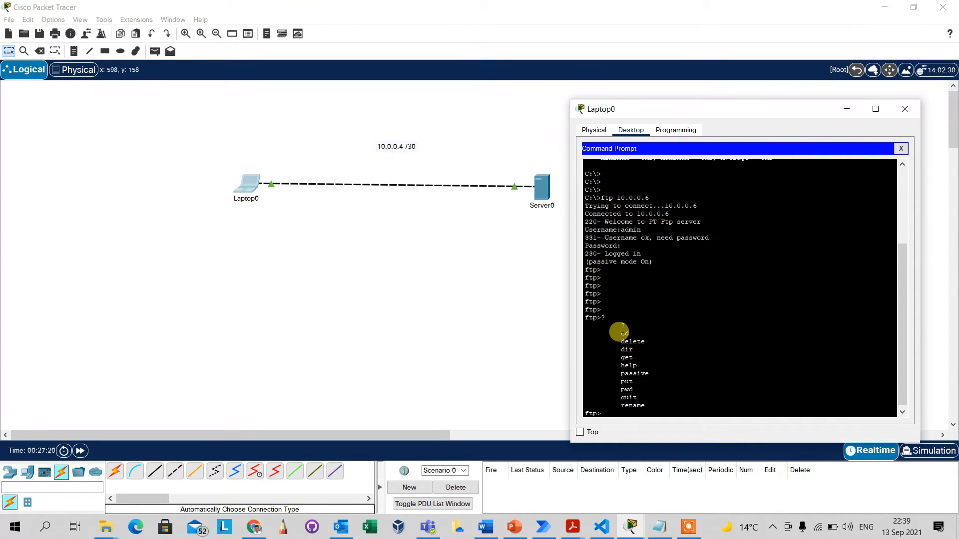
drag(617, 330, 634, 332)
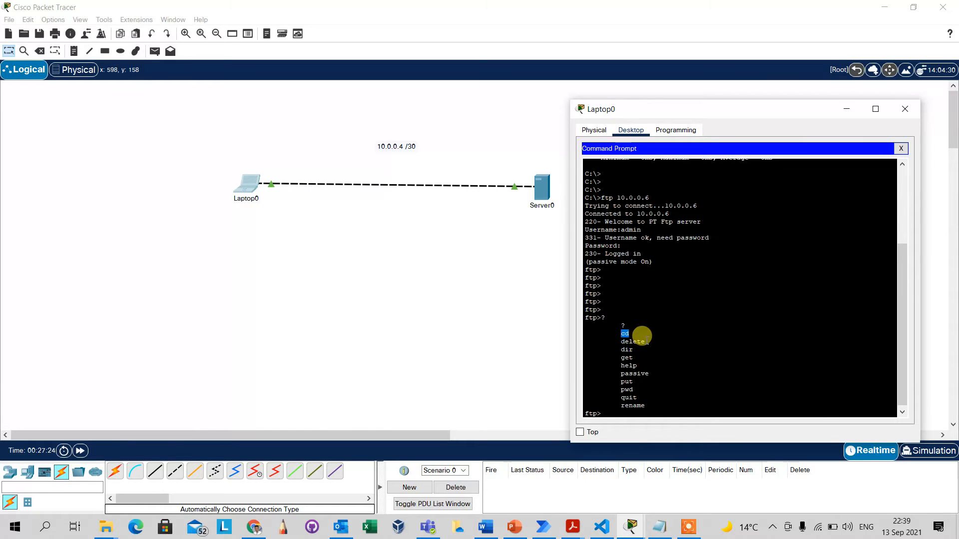
double_click(626, 357)
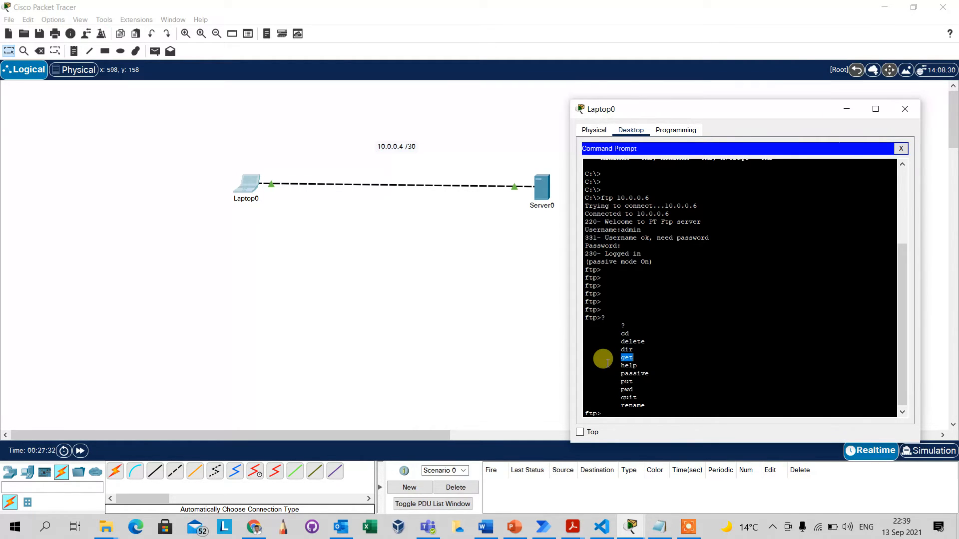
double_click(628, 365)
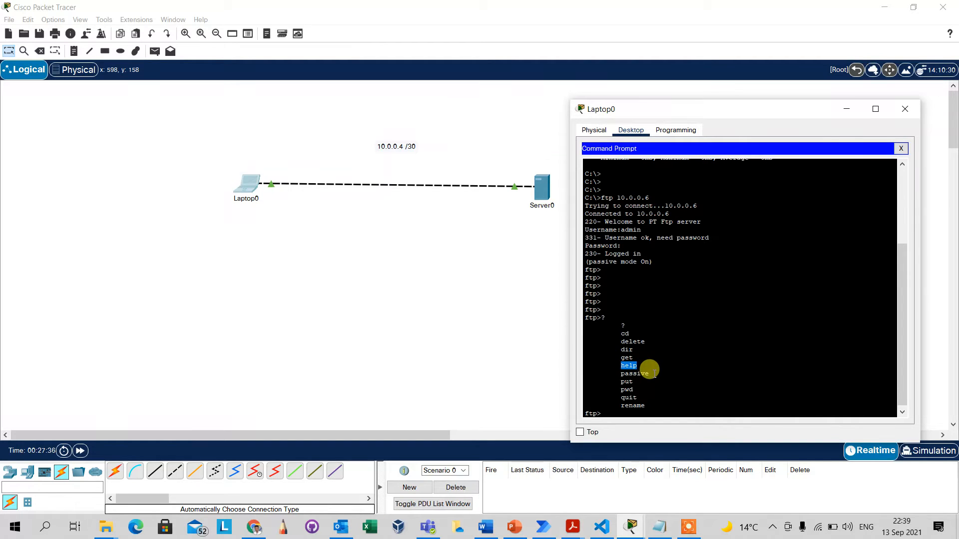
drag(605, 381, 634, 389)
click(609, 397)
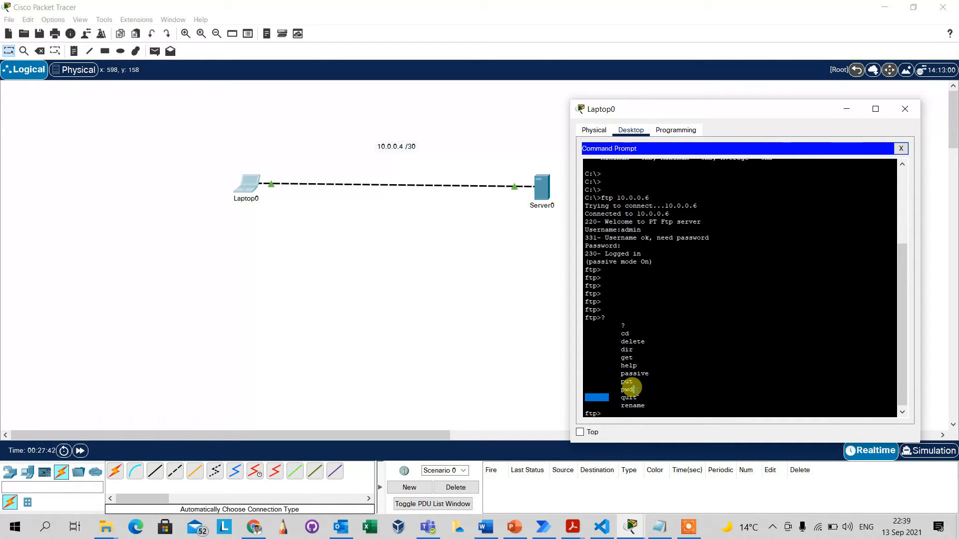
click(611, 411)
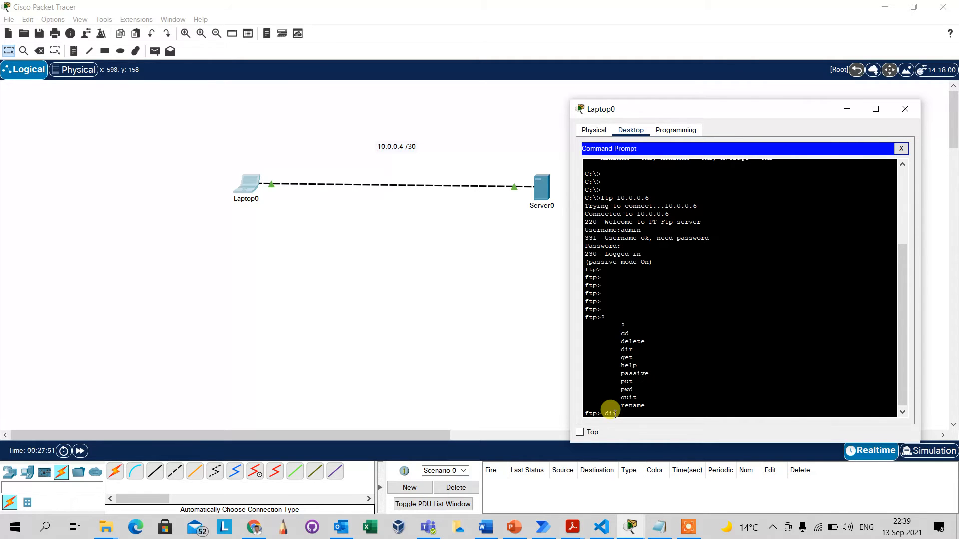
Run dir in the FTP session to list Server0's 33 stored files.
text(dir)
key(Return)
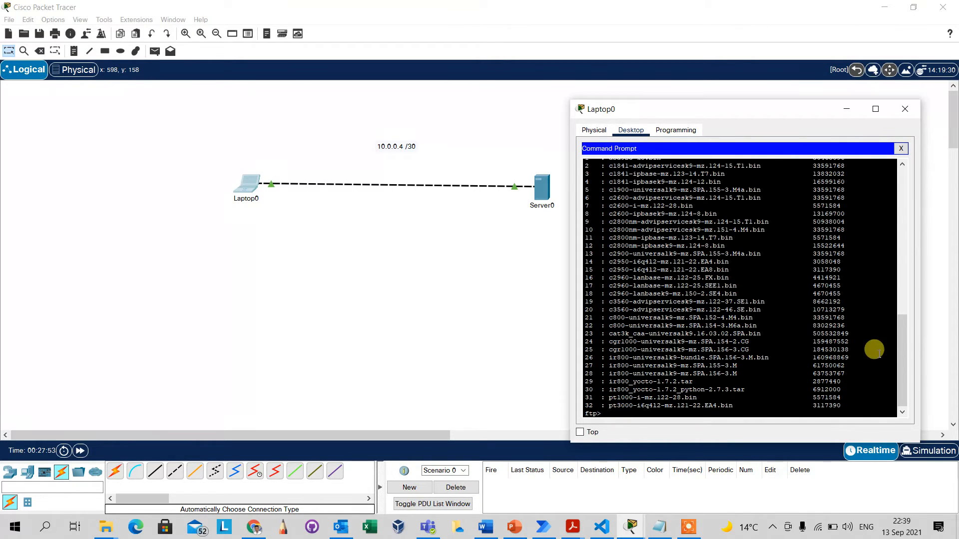
mouse_move(903, 362)
mouse_down()
mouse_move(889, 323)
mouse_move(894, 359)
mouse_up()
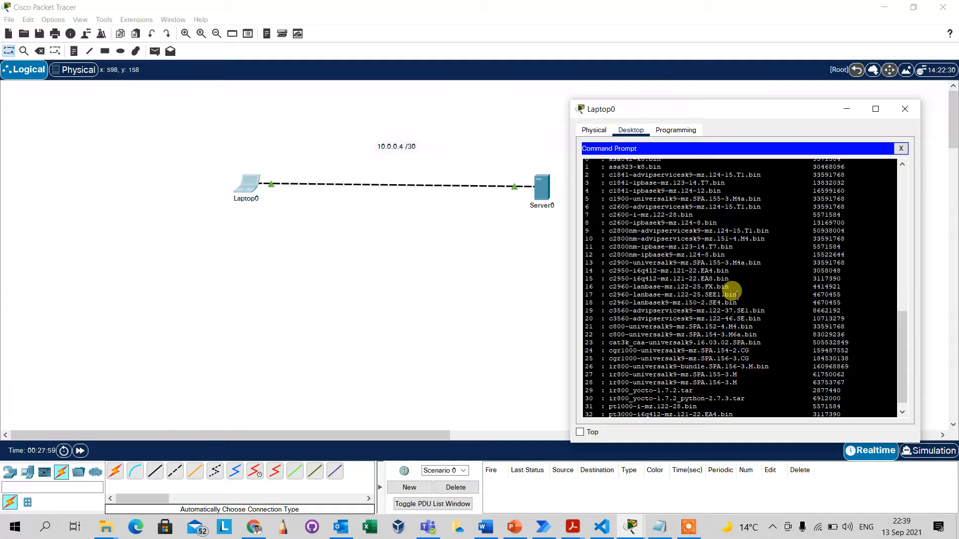
Select and copy the file name c2960-lanbase-mz.122-25.SEE1.bin from the listing.
drag(730, 291, 657, 283)
click(738, 290)
drag(741, 295, 608, 294)
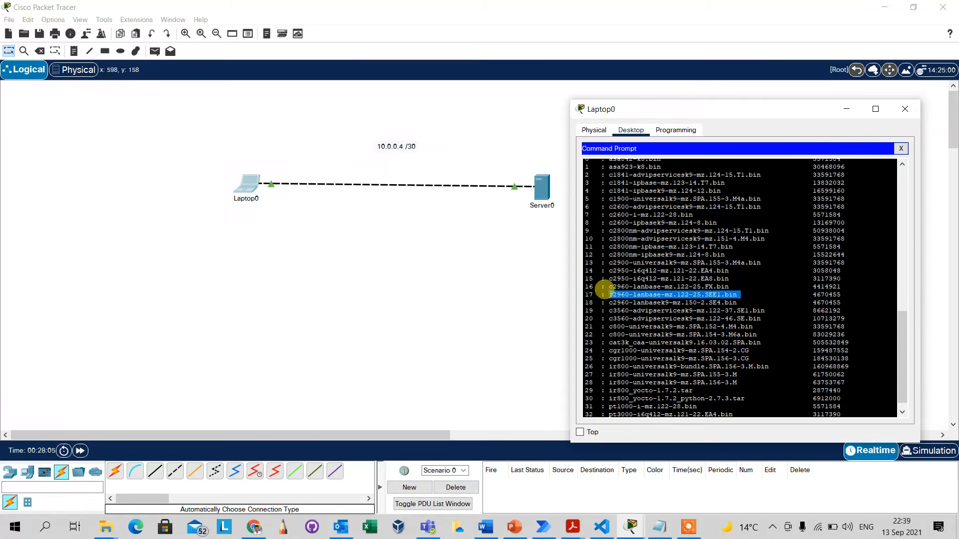
right_click(609, 295)
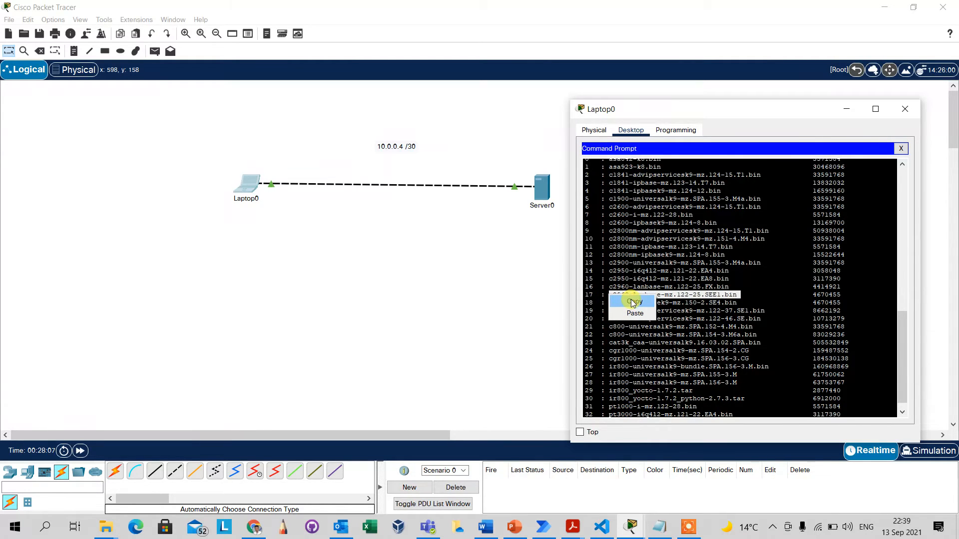
click(633, 302)
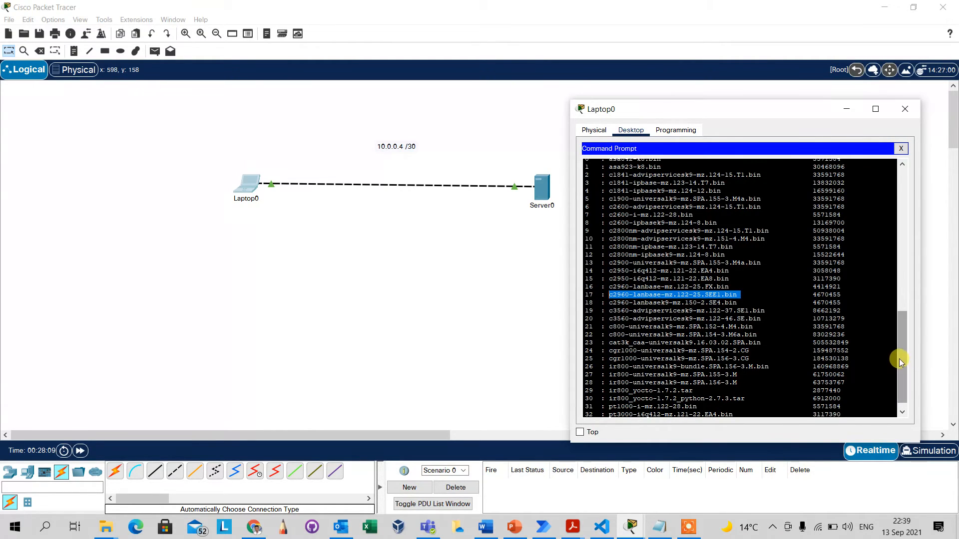
scroll(902, 404, down, 1)
click(697, 407)
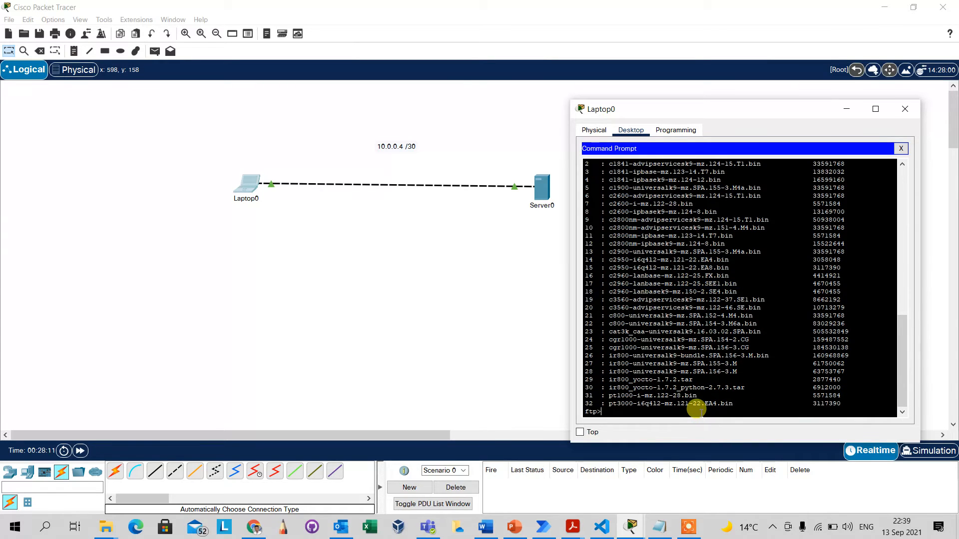
click(247, 183)
Leave the FTP session with quit after exit is rejected as unsupported.
key(Return)
key(Return)
key(Return)
key(Return)
key(Return)
key(Return)
key(Return)
key(Return)
key(Return)
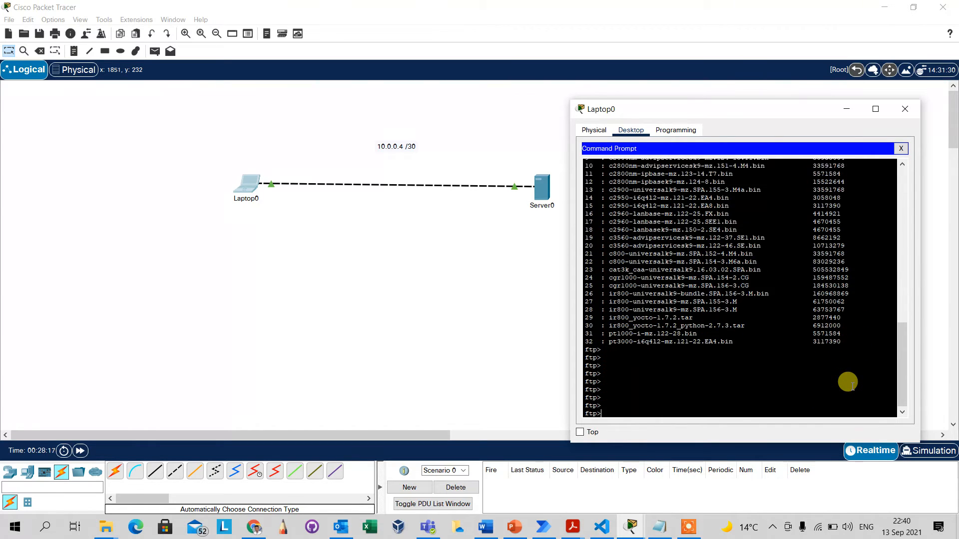
text(ex)
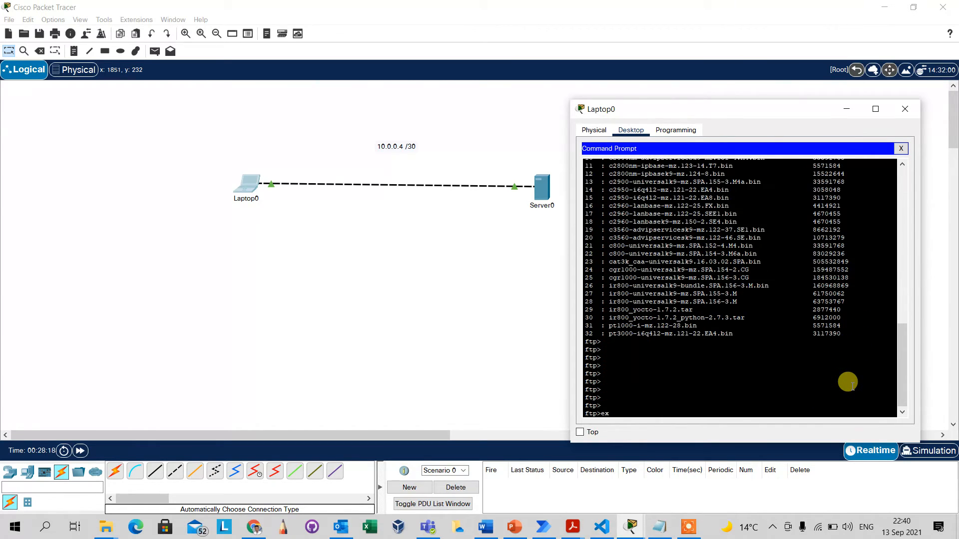
text(it)
key(Return)
key(Return)
key(Return)
key(Return)
key(Return)
key(Return)
key(Return)
key(Return)
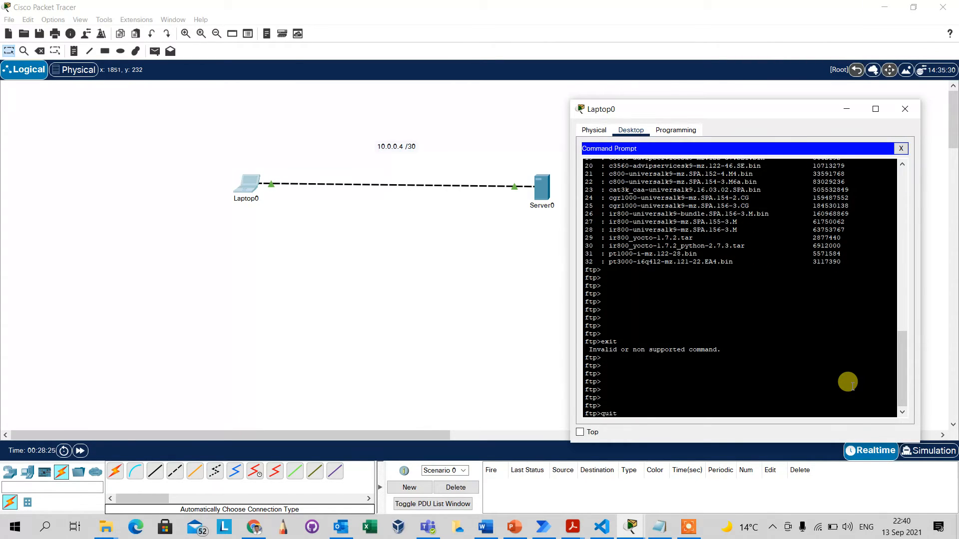
text(quit)
key(Return)
key(Return)
key(Return)
key(Return)
key(Return)
key(Return)
key(Return)
key(Return)
key(Return)
key(Return)
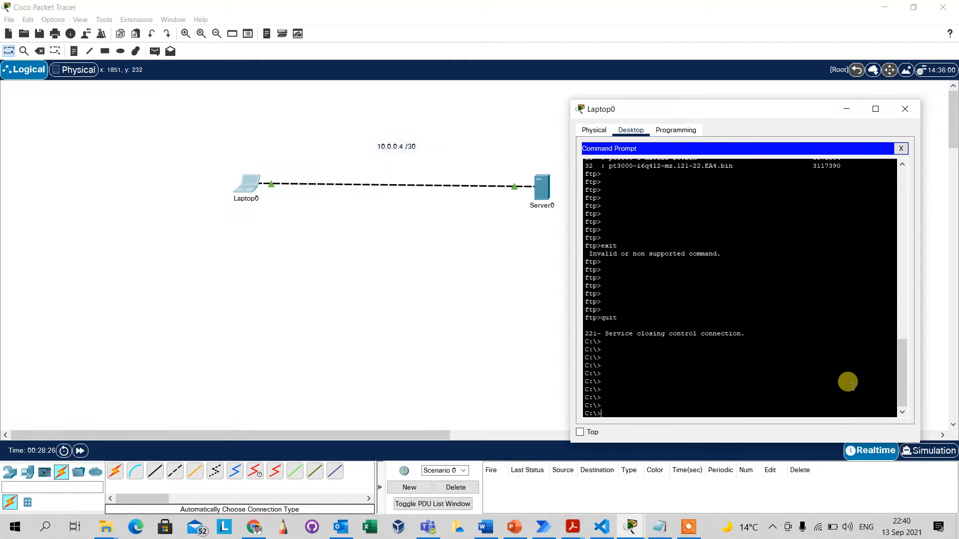
drag(602, 406, 580, 405)
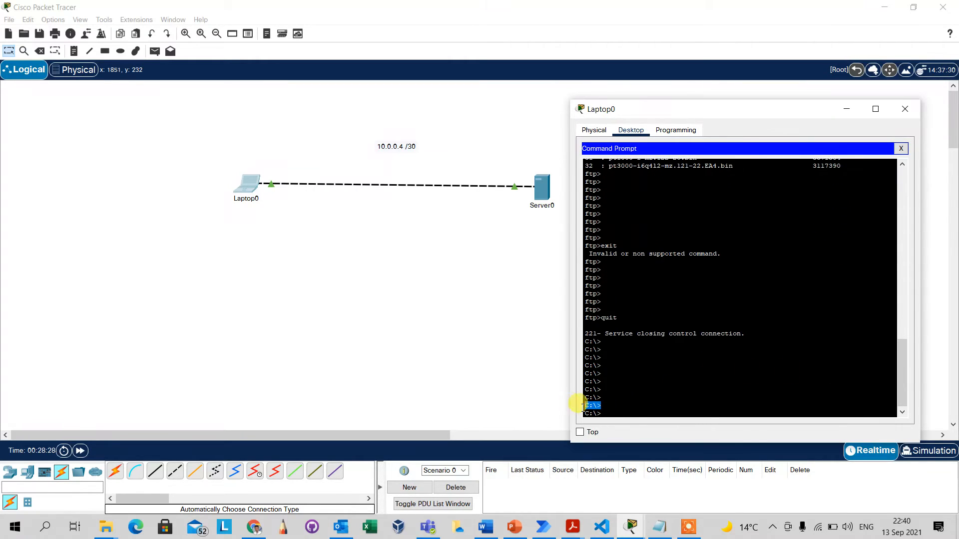
click(604, 408)
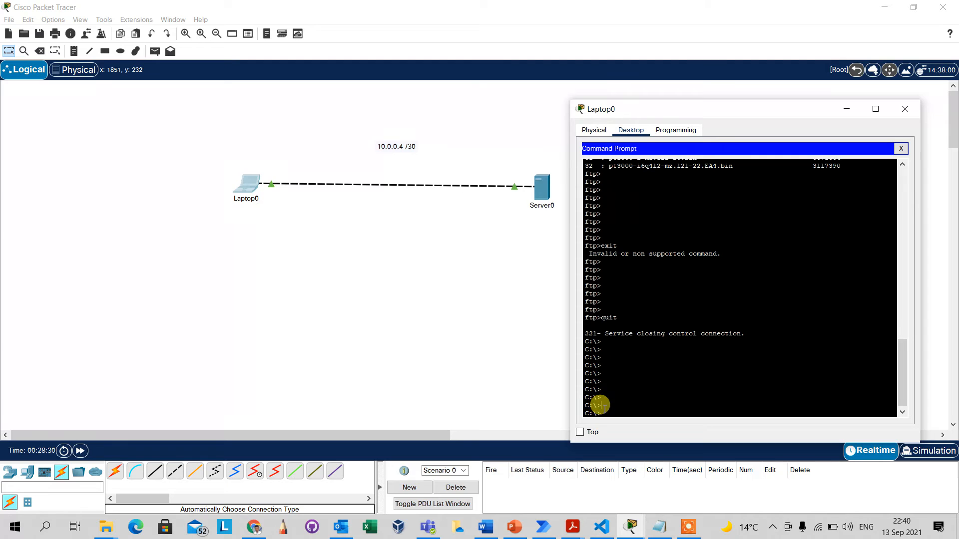
Run dir at C:\> to list the laptop's only file, sampleFile.txt (26 bytes).
text(dir)
key(Return)
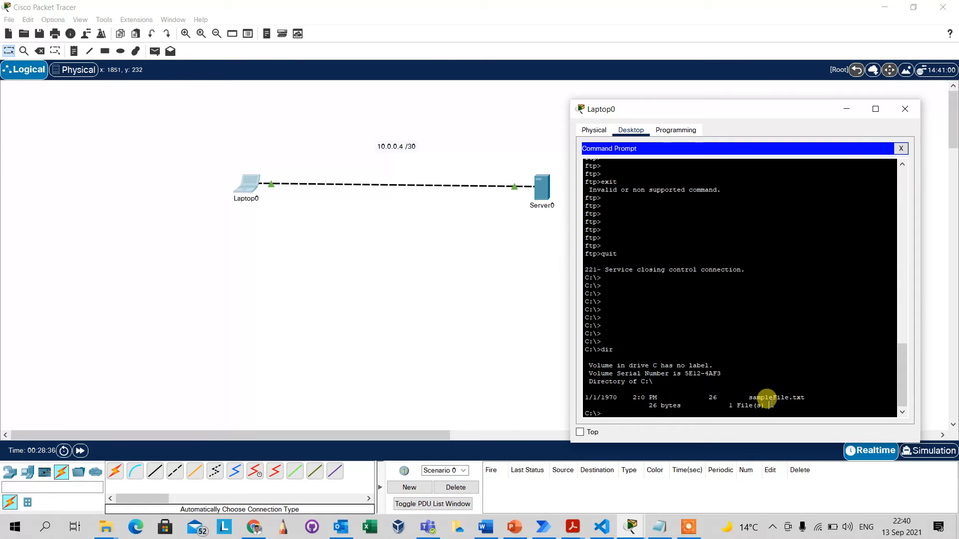
key(Return)
key(Return)
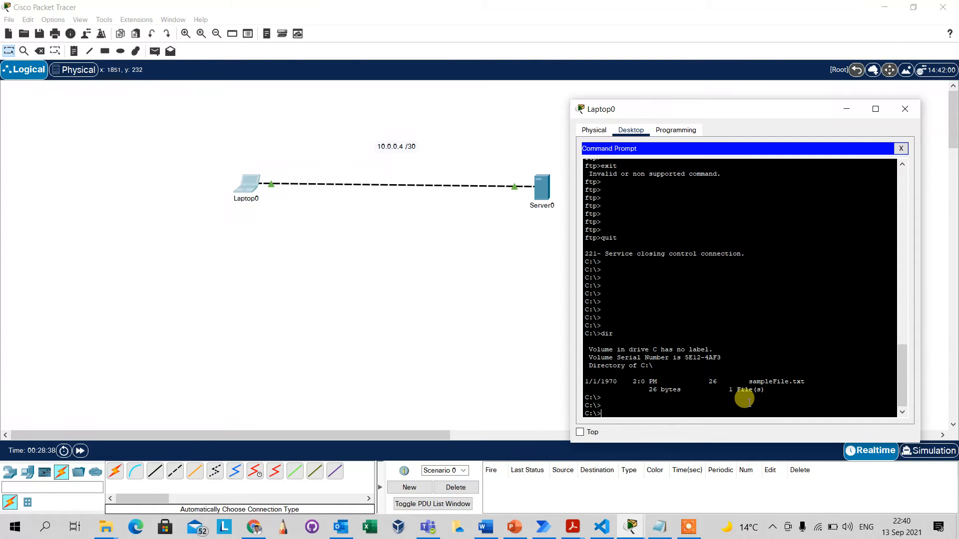
mouse_move(764, 391)
mouse_down()
mouse_move(748, 379)
mouse_move(778, 393)
mouse_up()
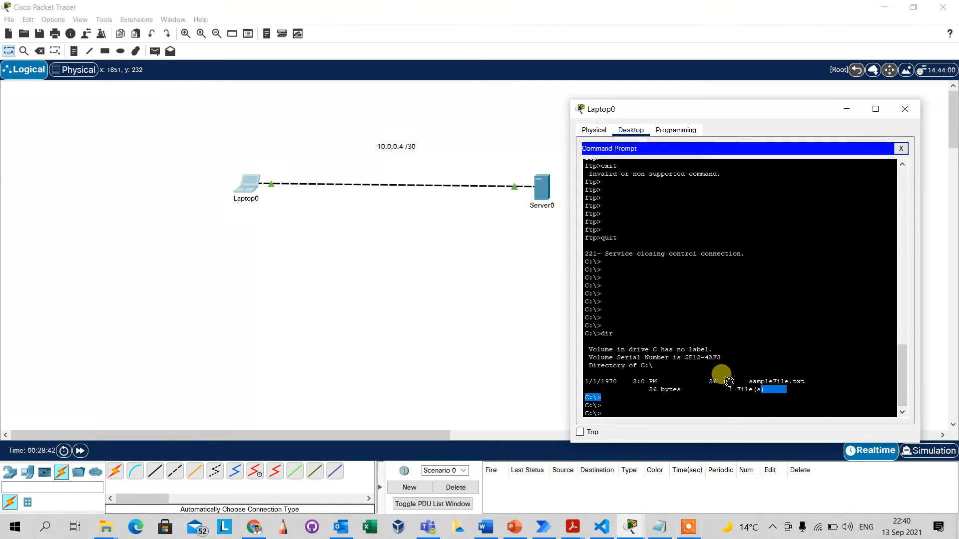
click(665, 405)
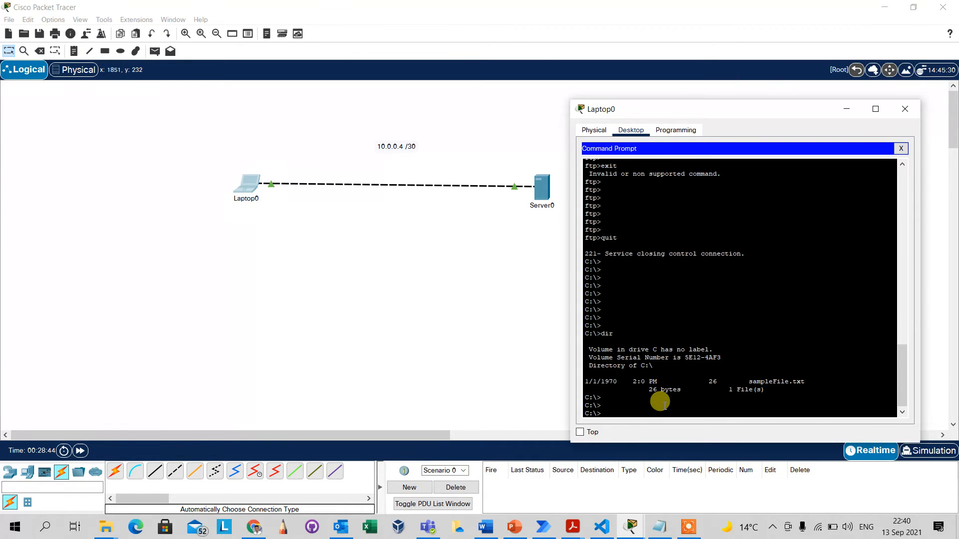
Reconnect to the FTP server at 10.0.0.6 and log in with the FTP username and password after one failed attempt.
key(Return)
key(Return)
text(ftp)
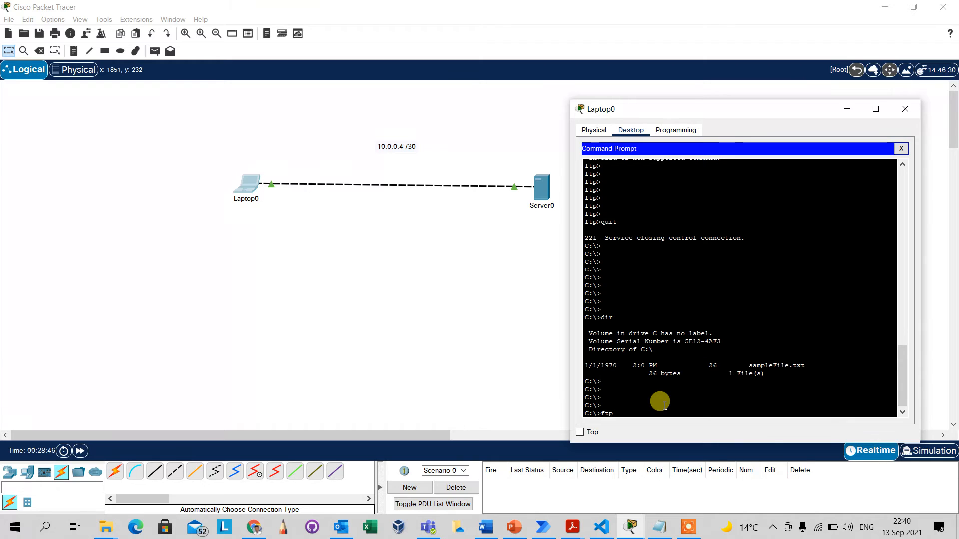
text( 10.0.0.6)
key(Return)
key(Return)
key(Return)
key(Return)
key(Up)
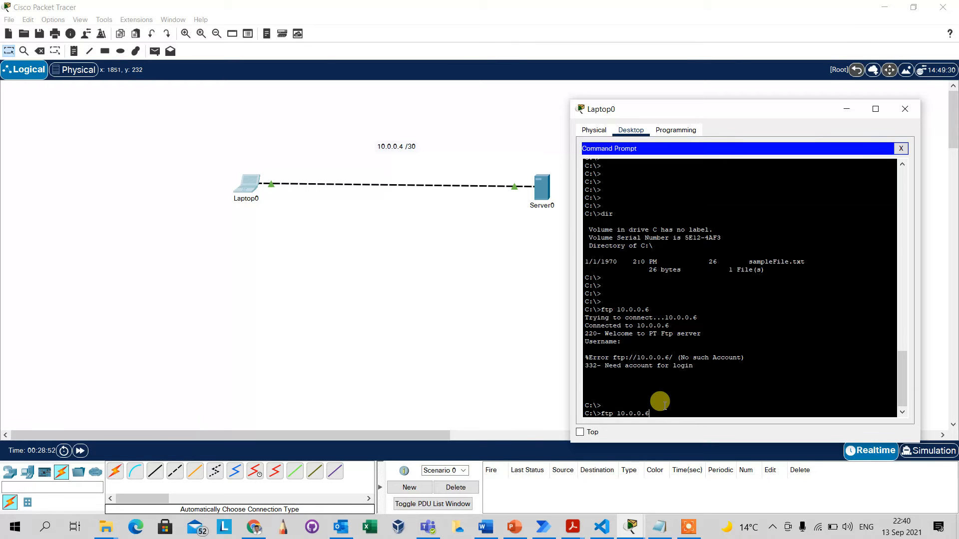
key(Return)
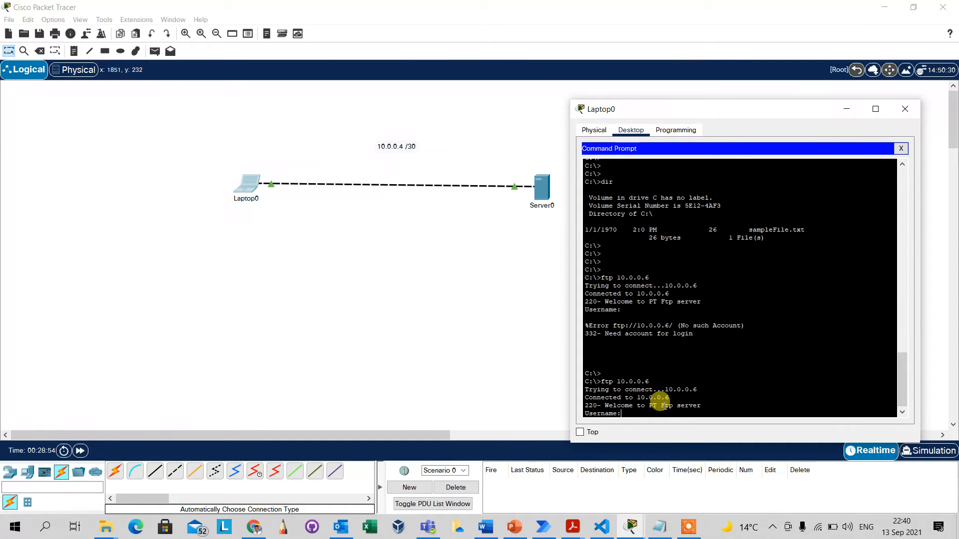
text(admin)
key(Return)
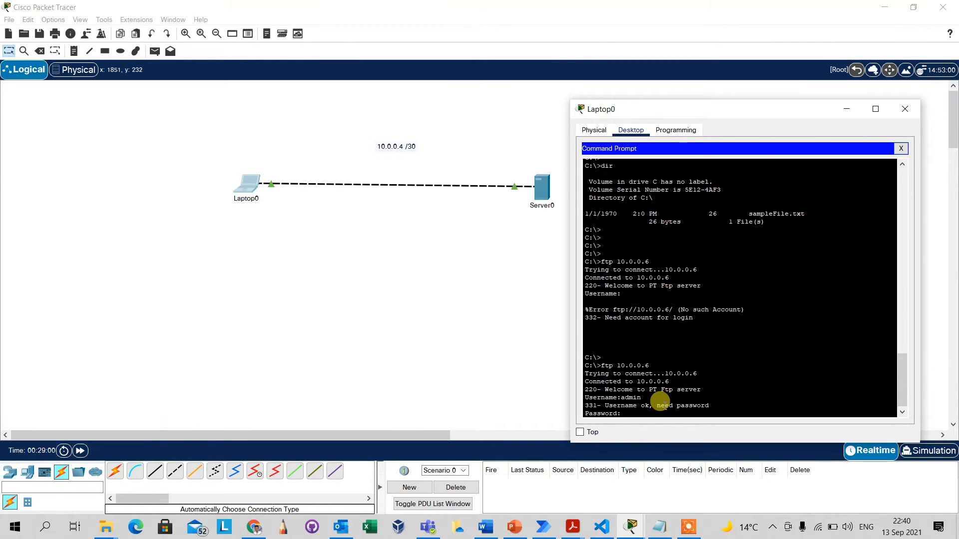
key(Return)
key(Return)
key(Return)
key(Return)
key(Return)
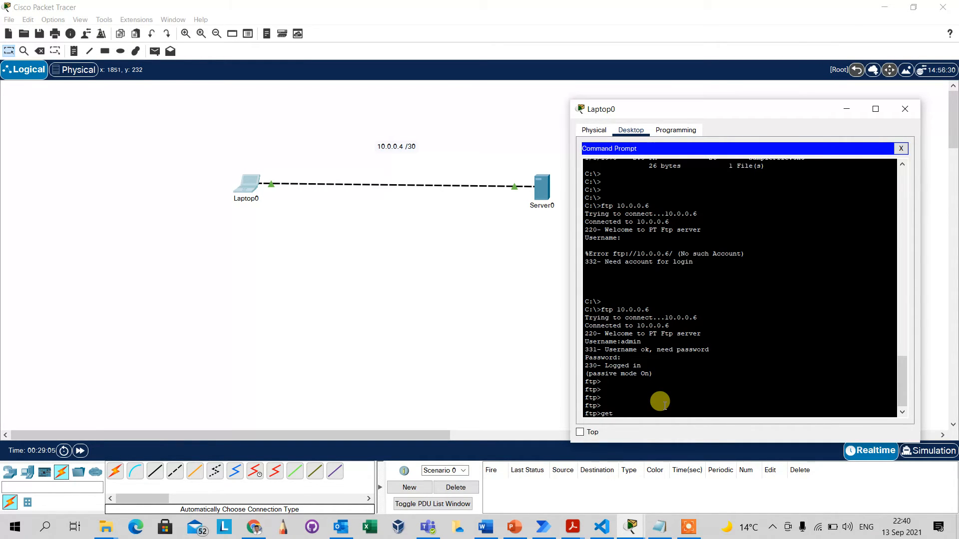
Download c2960-lanbase-mz.122-25.SEE1.bin with get and the pasted file name, transferring 4670455 bytes.
right_click(665, 405)
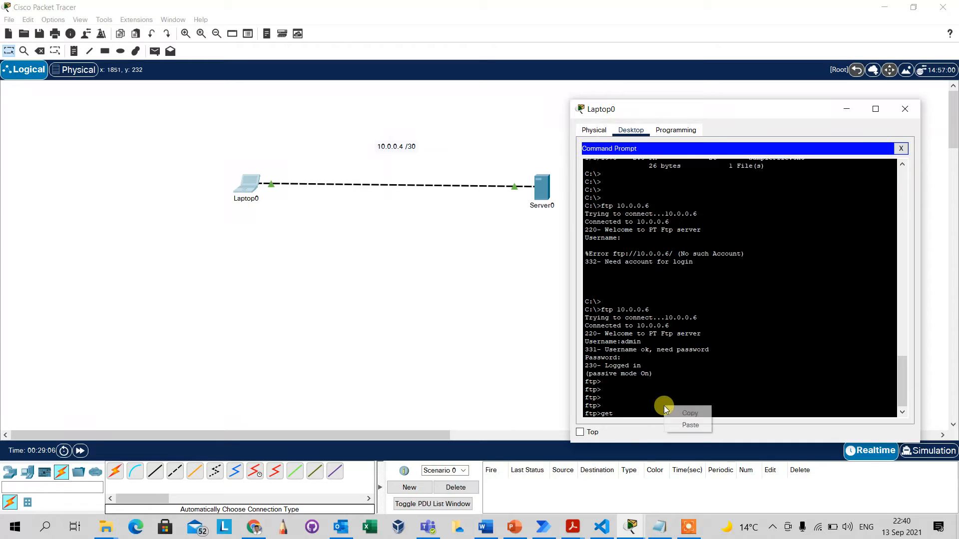
text(get)
click(688, 425)
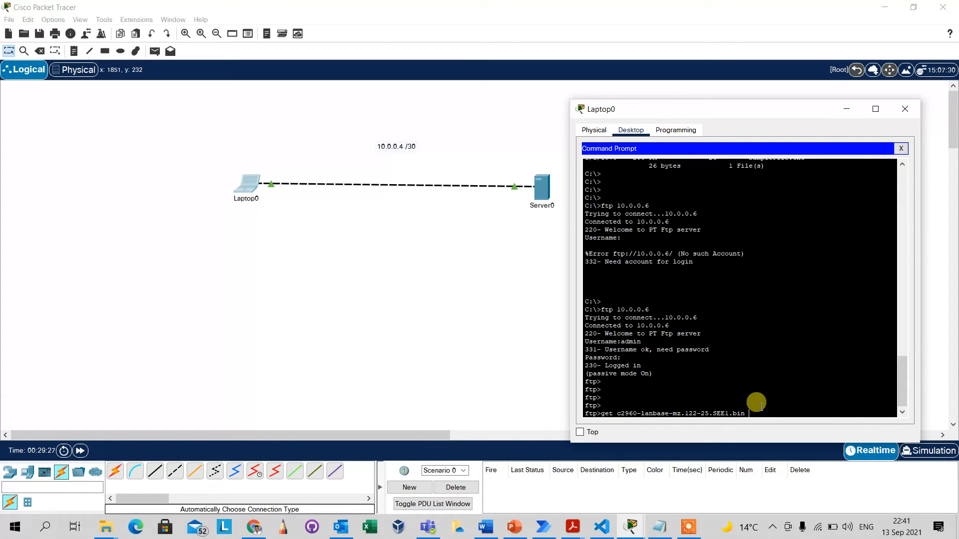
key(Return)
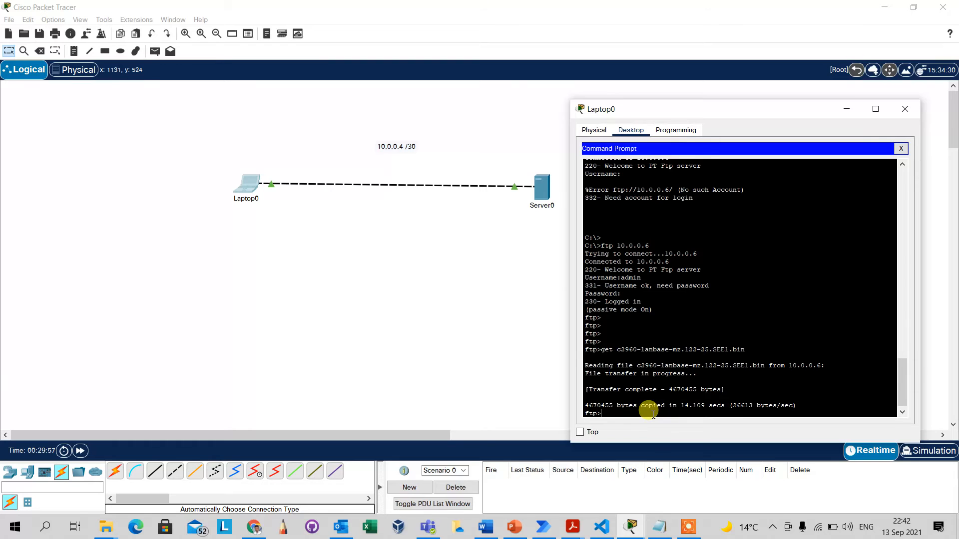
key(Return)
key(Return)
key(Return)
key(Return)
key(Return)
key(Return)
key(Return)
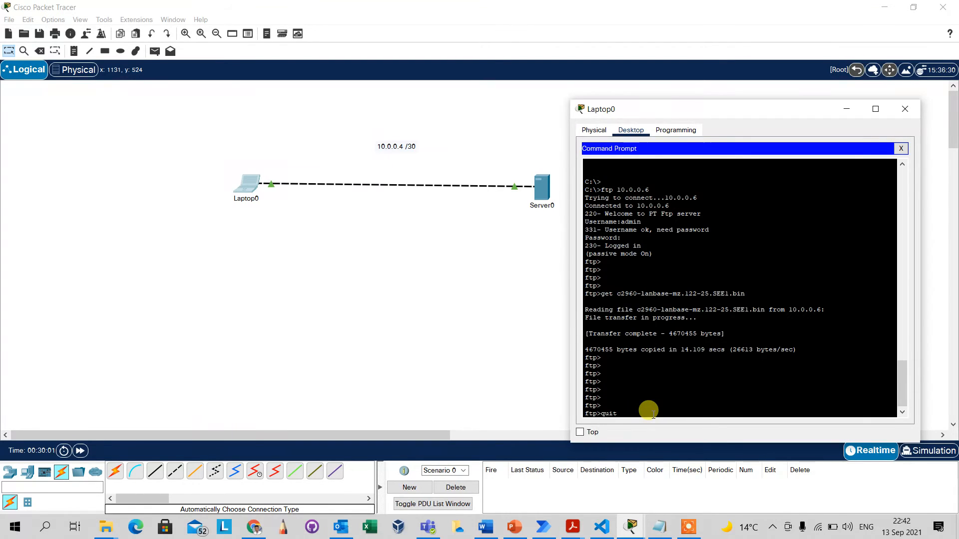
Quit the FTP session and run dir to confirm the downloaded image is on the laptop's C: drive.
text(quit)
key(Return)
key(Return)
key(Return)
key(Return)
key(Return)
key(Return)
key(Return)
key(Return)
key(Return)
key(Return)
key(Return)
key(Return)
key(Return)
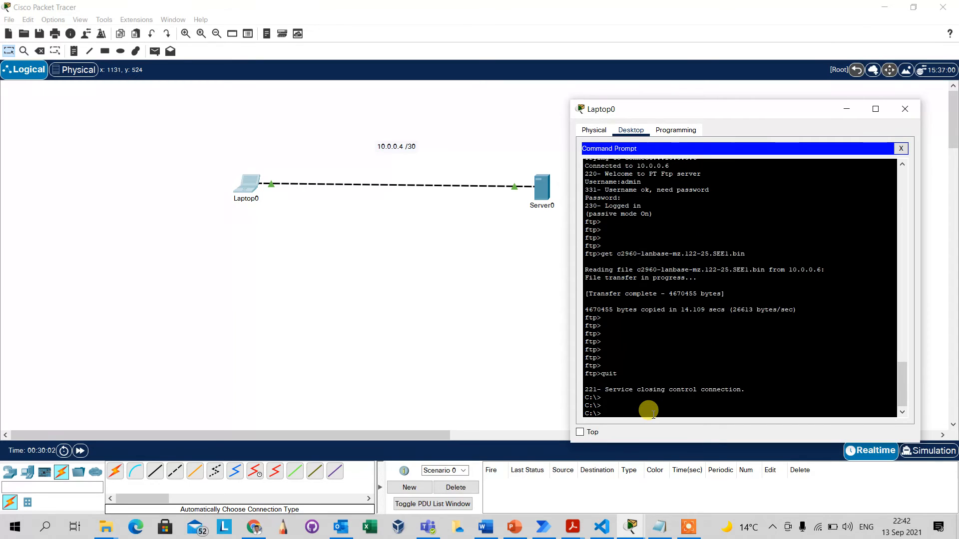
text(dir)
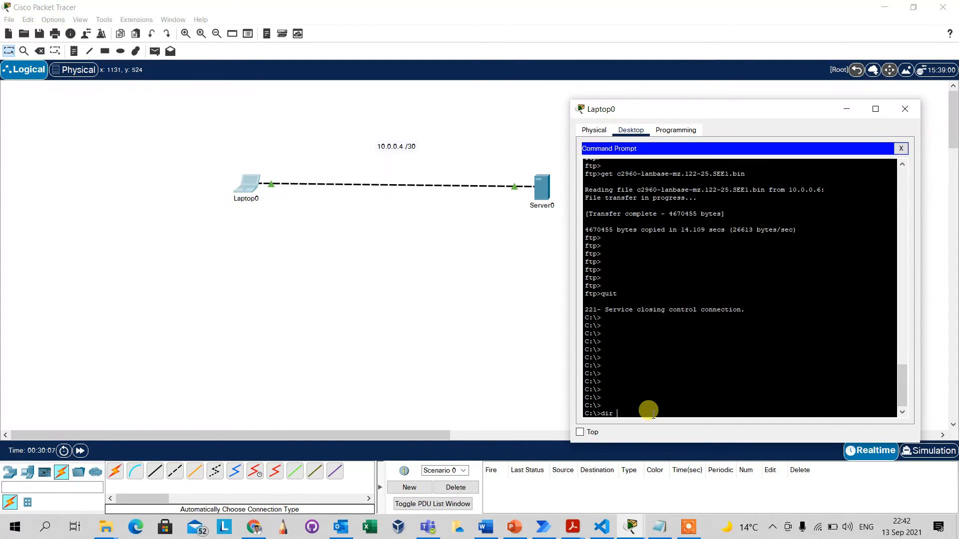
drag(602, 382, 580, 383)
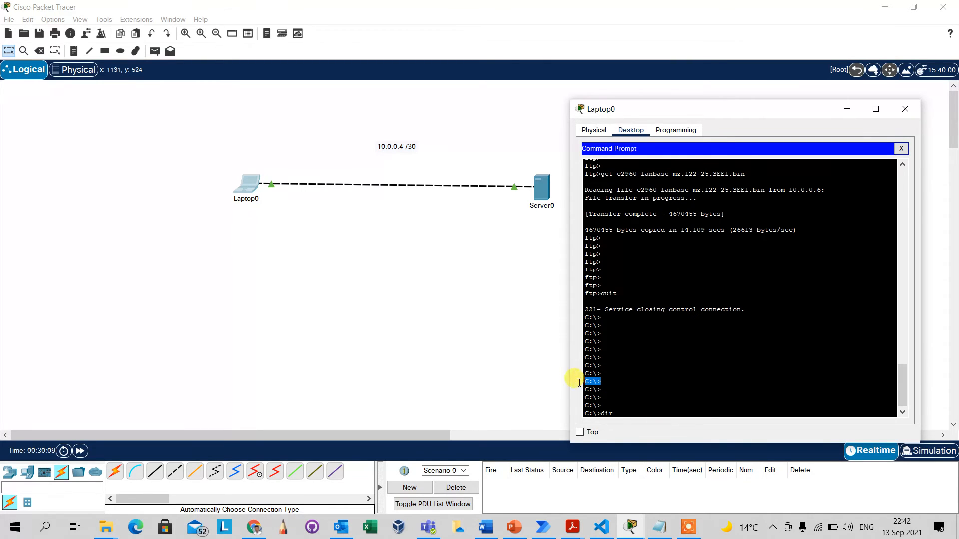
click(617, 410)
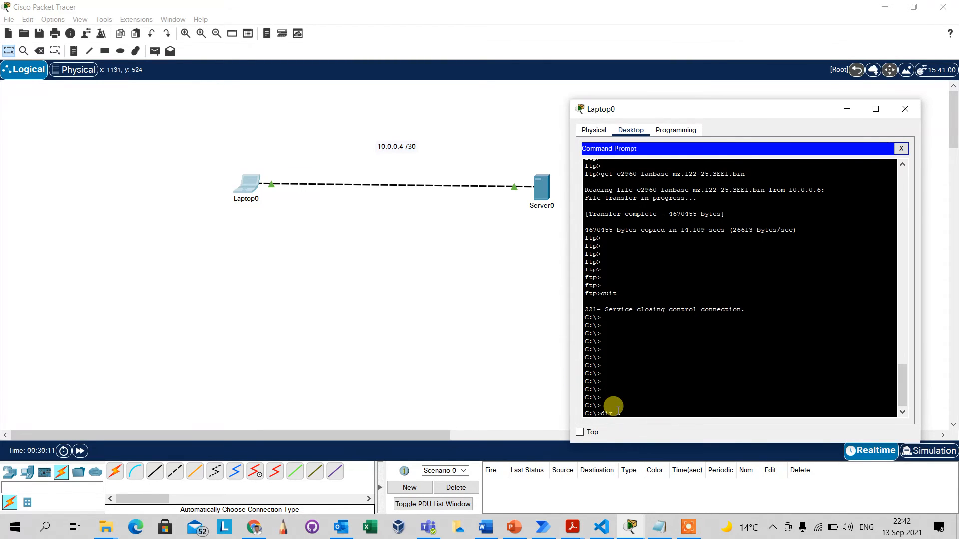
text(r)
key(Return)
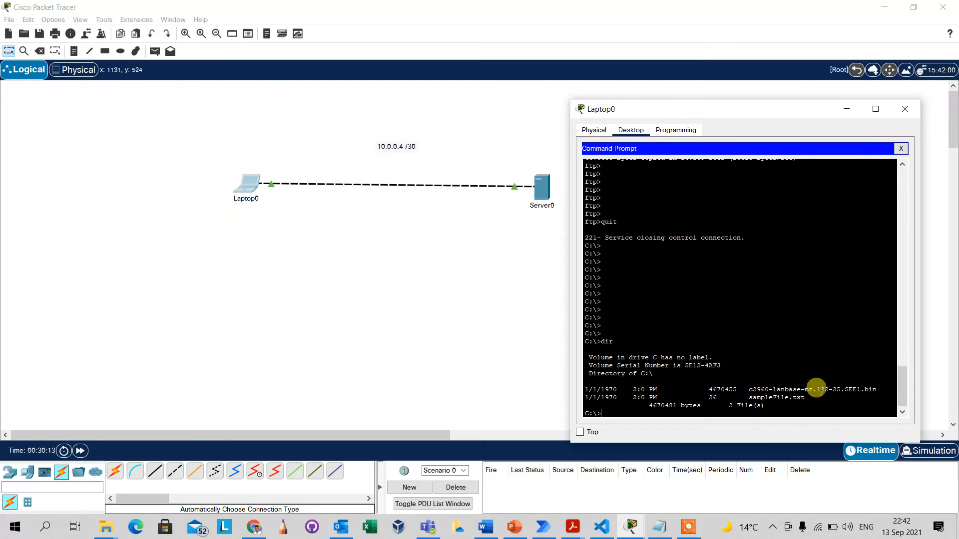
drag(878, 389, 610, 379)
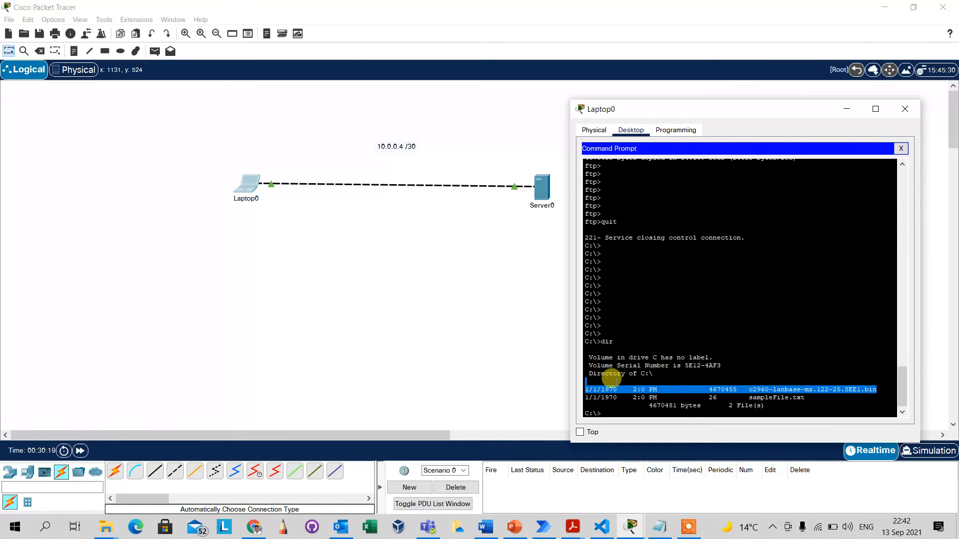
click(727, 360)
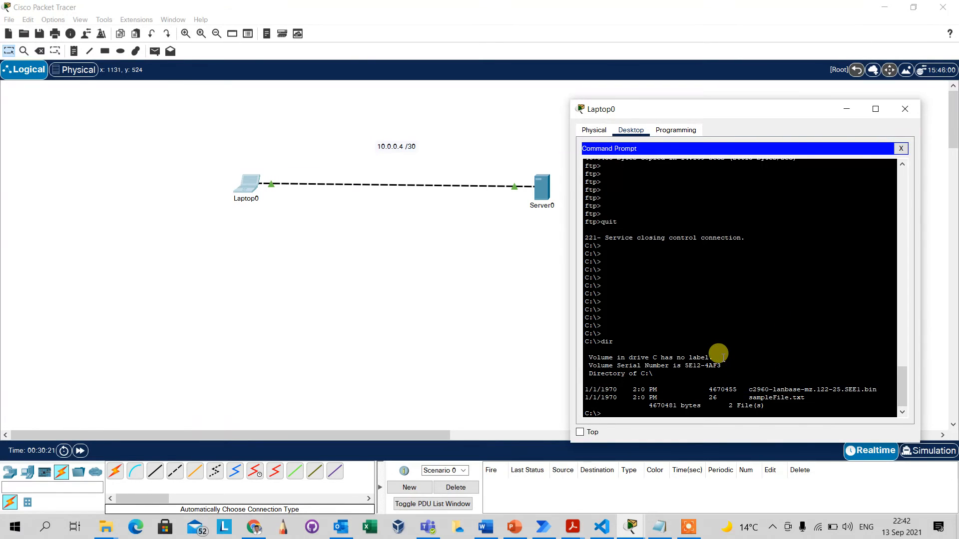
key(Return)
key(Return)
key(Return)
key(Return)
key(Return)
key(Return)
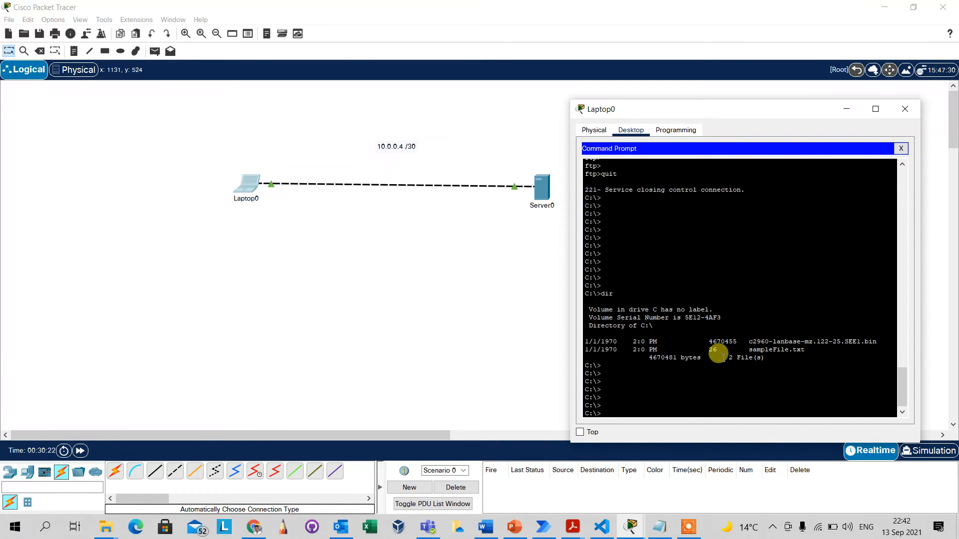
Open Laptop0's Text Editor and copy the selected housekeeping config commands from Notepad.
click(900, 148)
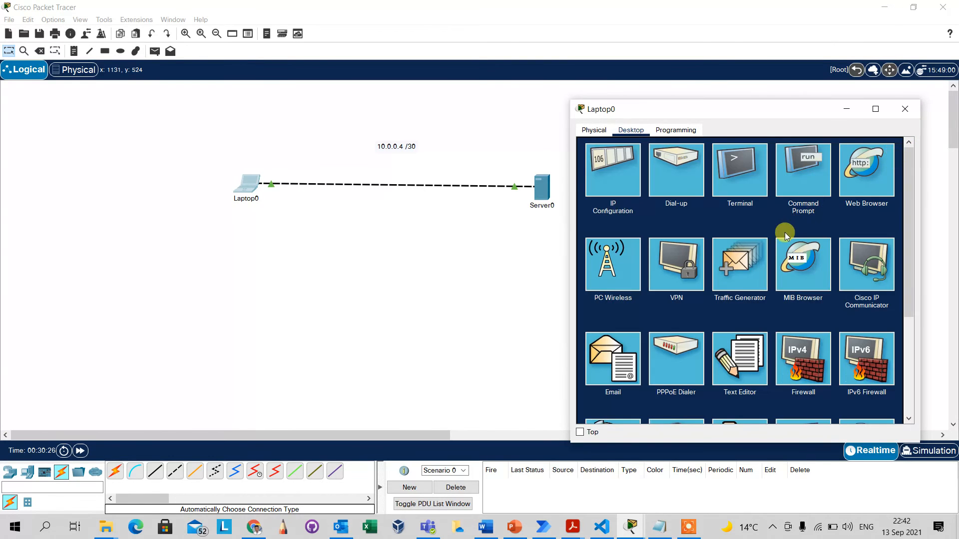
click(737, 367)
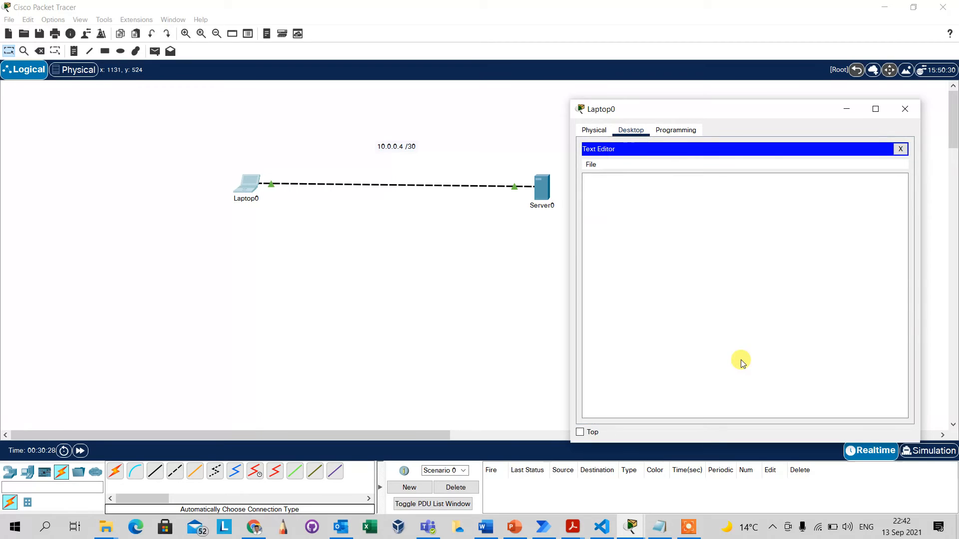
click(661, 527)
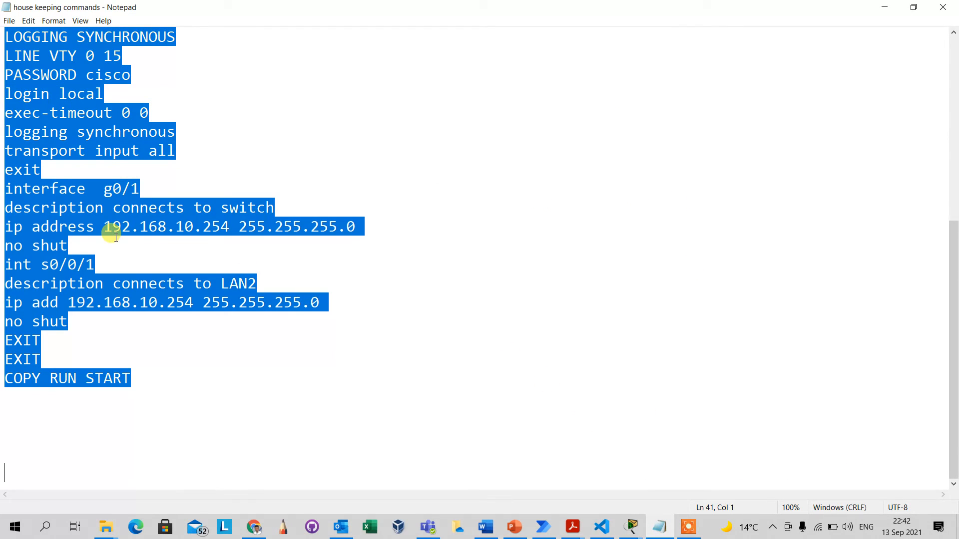
right_click(106, 219)
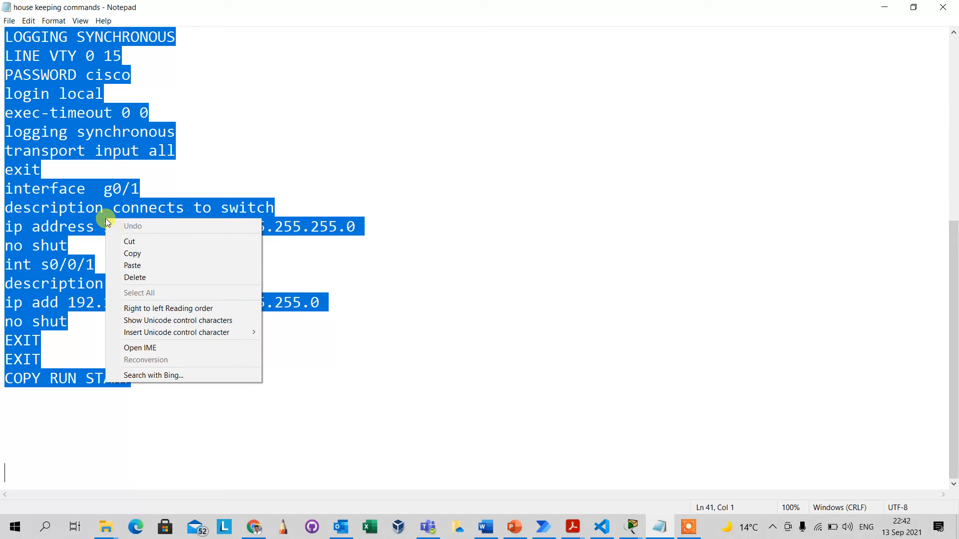
click(145, 253)
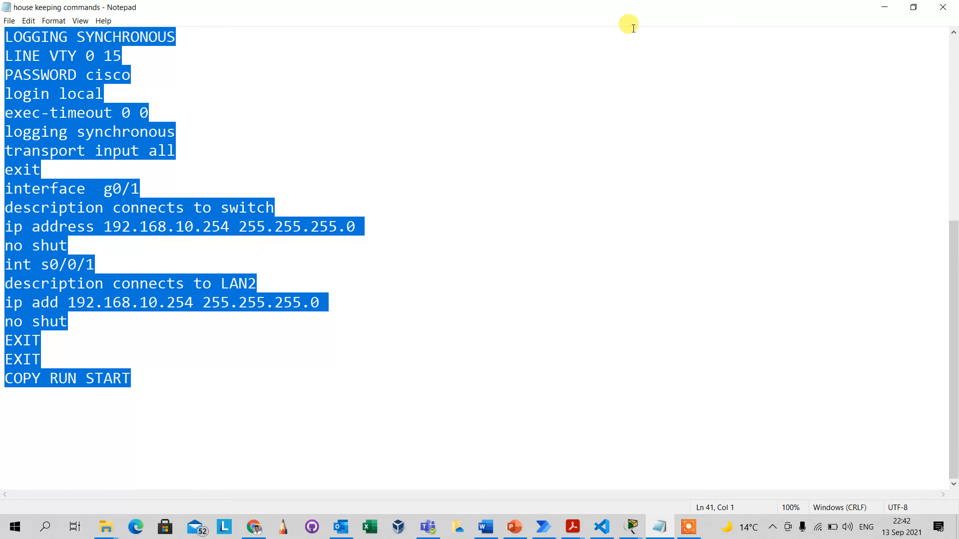
Paste the copied router commands into the Text Editor and save the document as ftp.txt.
click(659, 274)
key(ctrl+v)
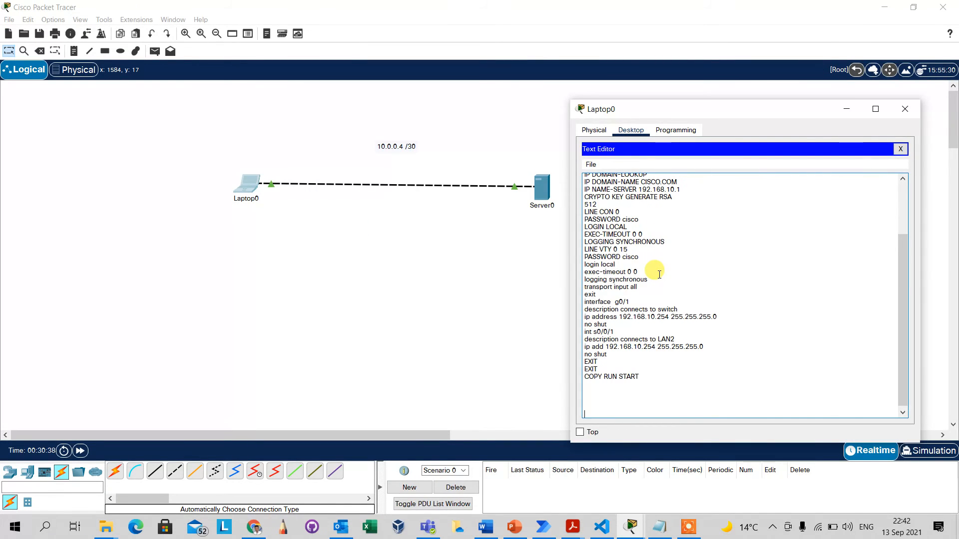
click(899, 149)
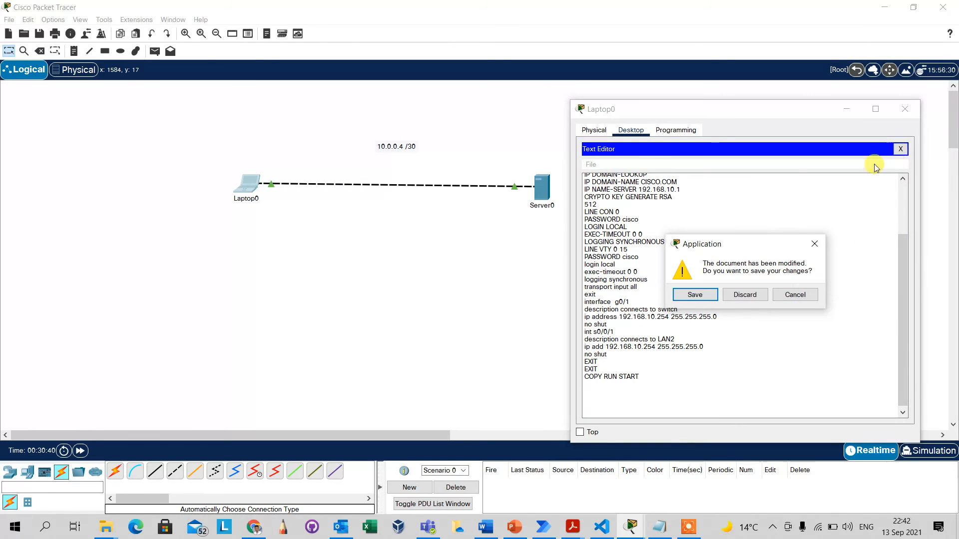
click(701, 296)
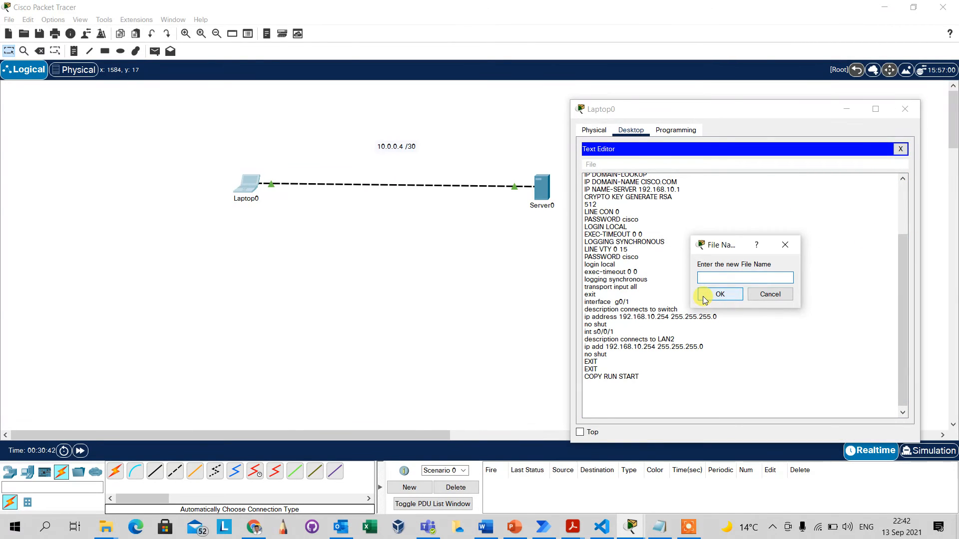
text(ftp.txt)
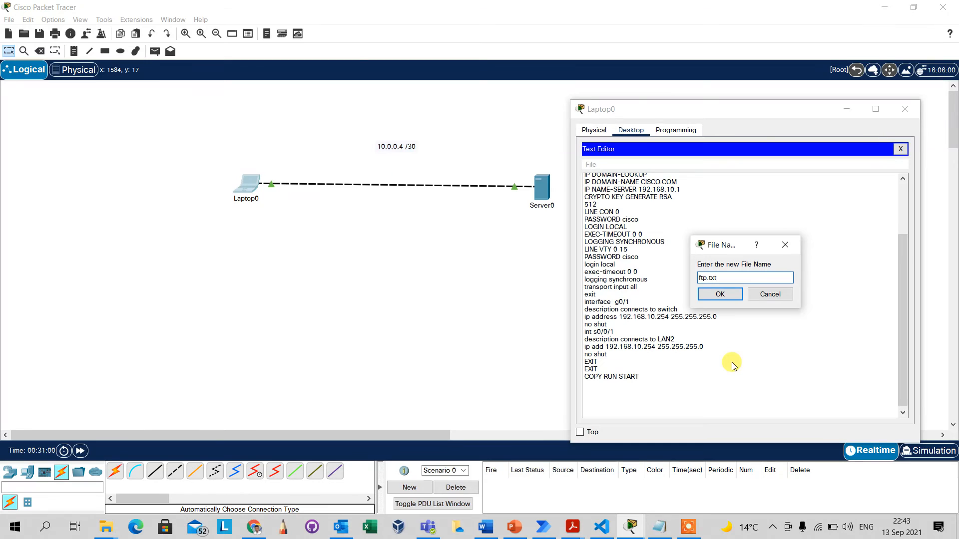
click(717, 295)
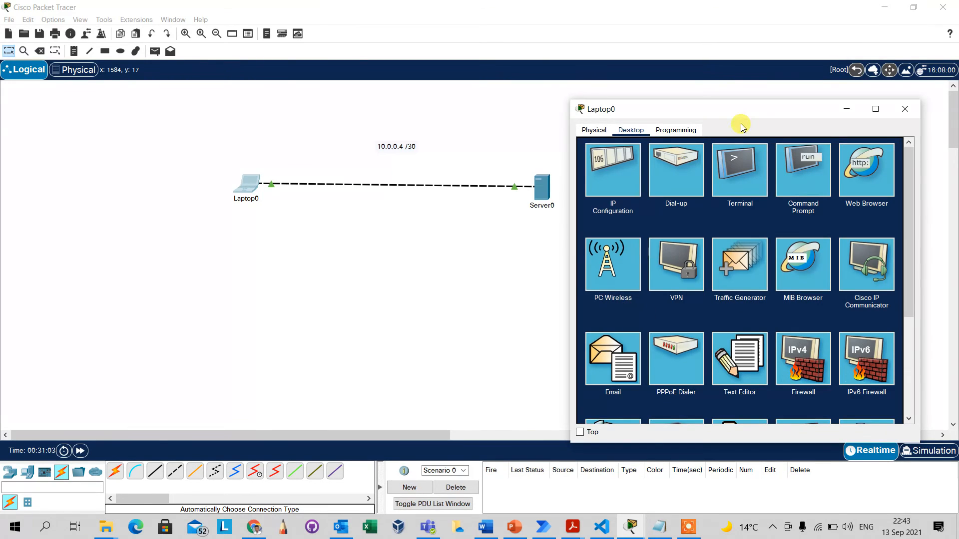
In Laptop0's command prompt, run dir to confirm ftp.txt (733 bytes) is listed.
click(803, 172)
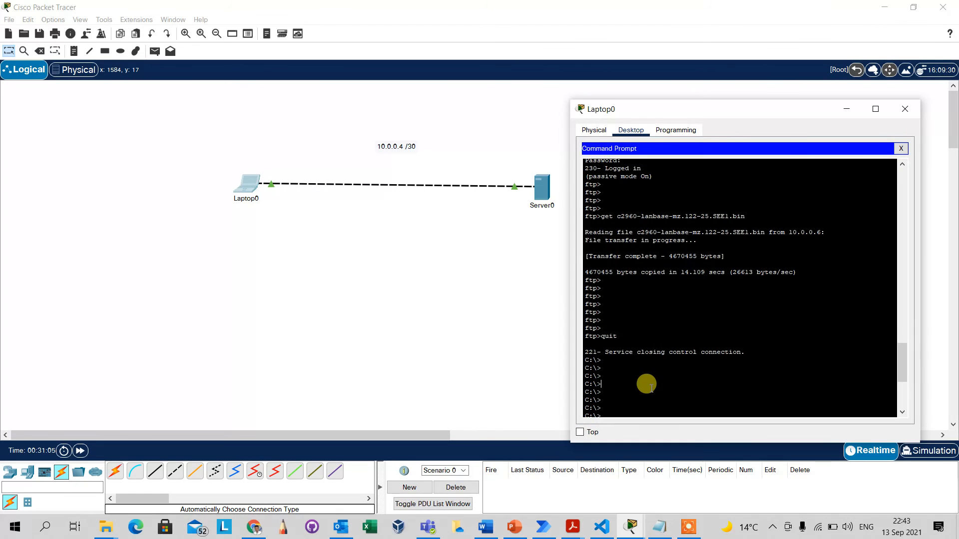
scroll(651, 387, down, 8)
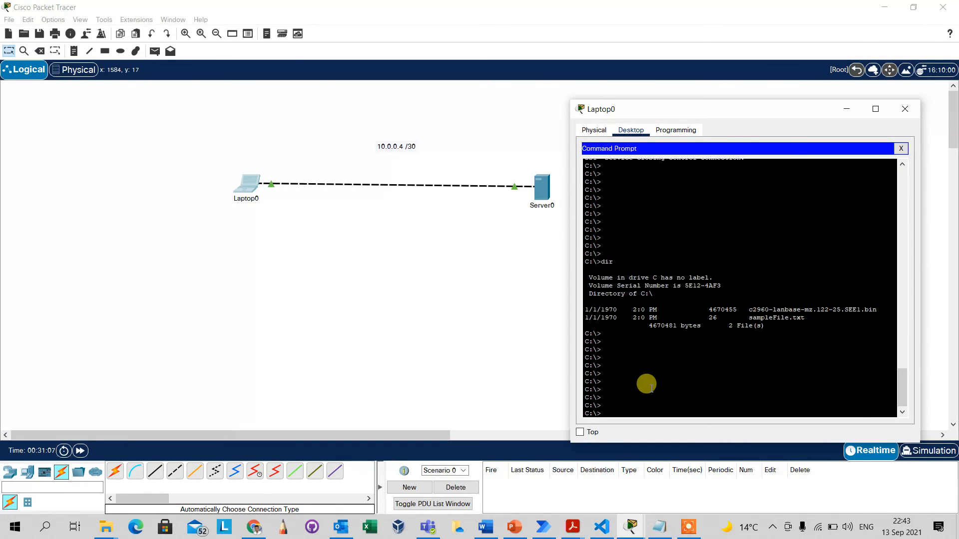
text(dir)
key(Return)
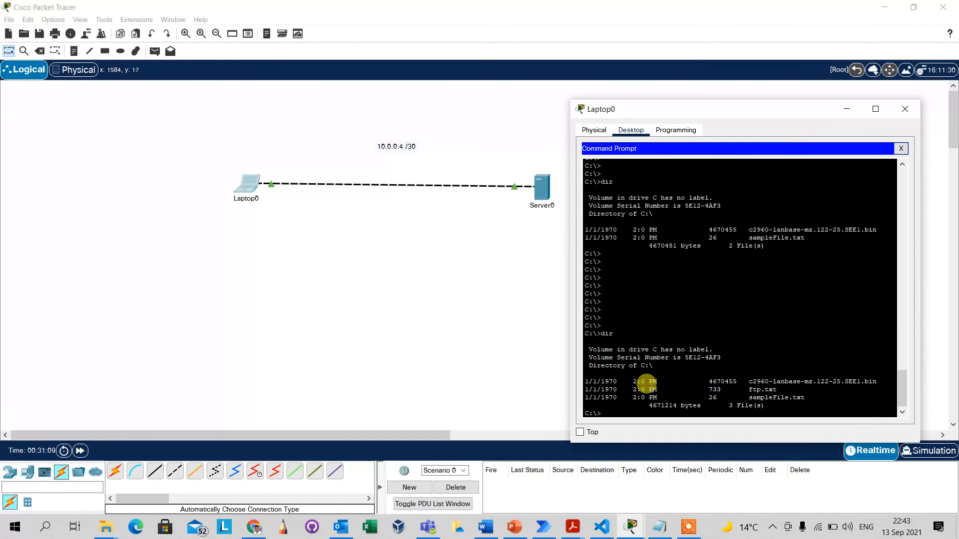
drag(780, 389, 637, 398)
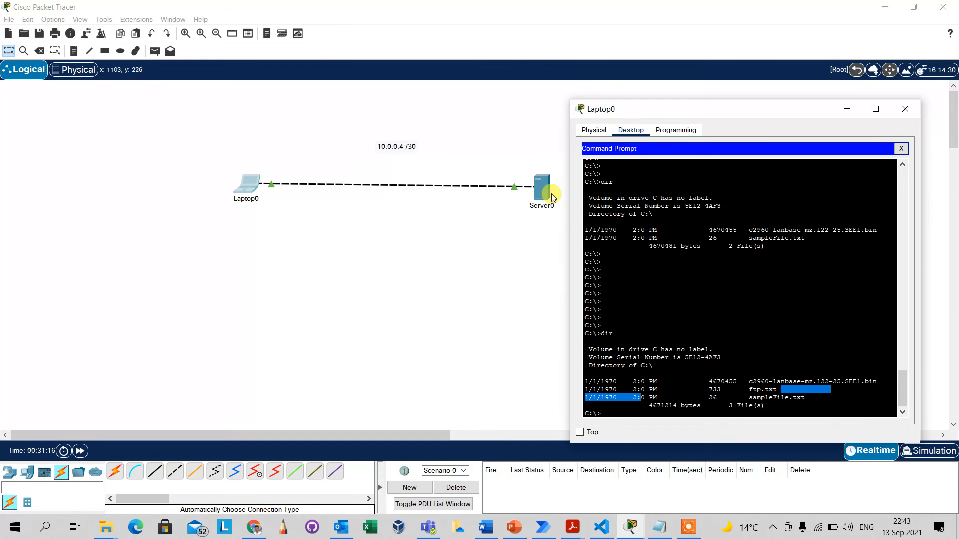
click(624, 409)
key(Return)
key(Return)
key(Return)
key(Return)
key(Return)
key(Return)
key(Return)
key(Return)
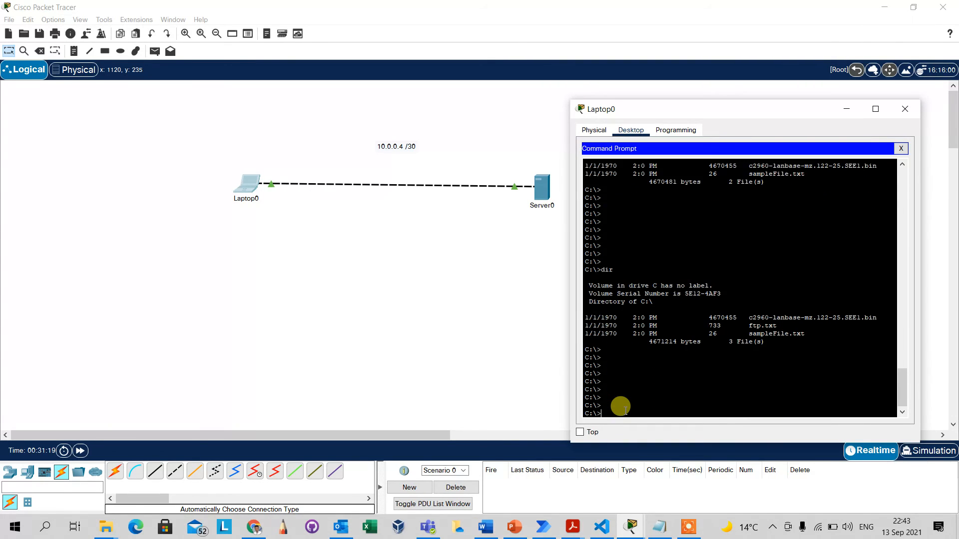
text(ftp 10.0.0.6)
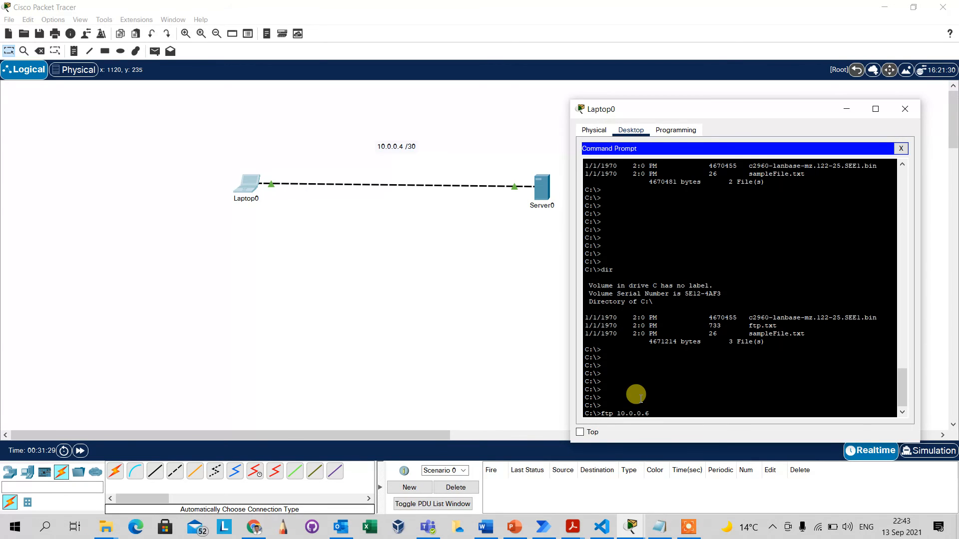
Log in to the FTP server at 10.0.0.6 and run dir to list its 32 stored files.
key(Return)
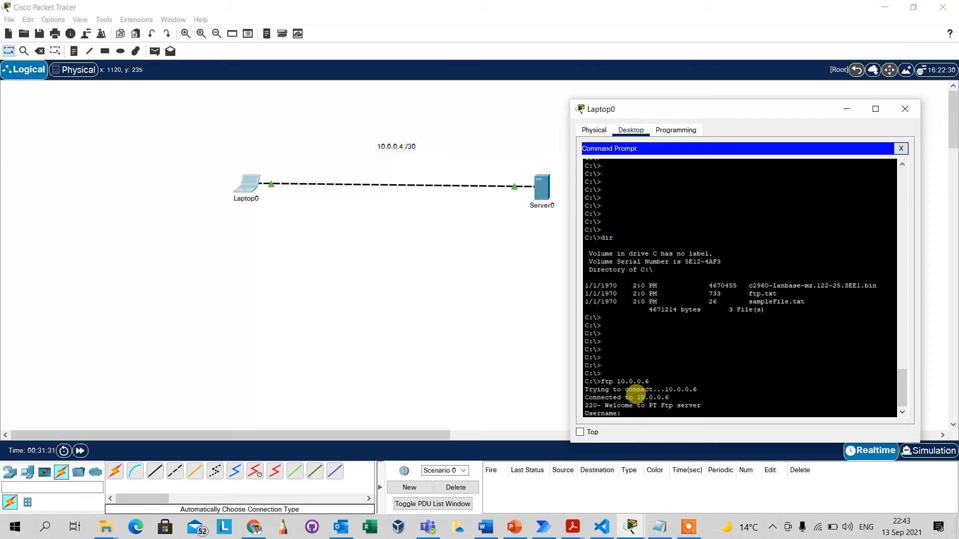
text(admin)
key(Return)
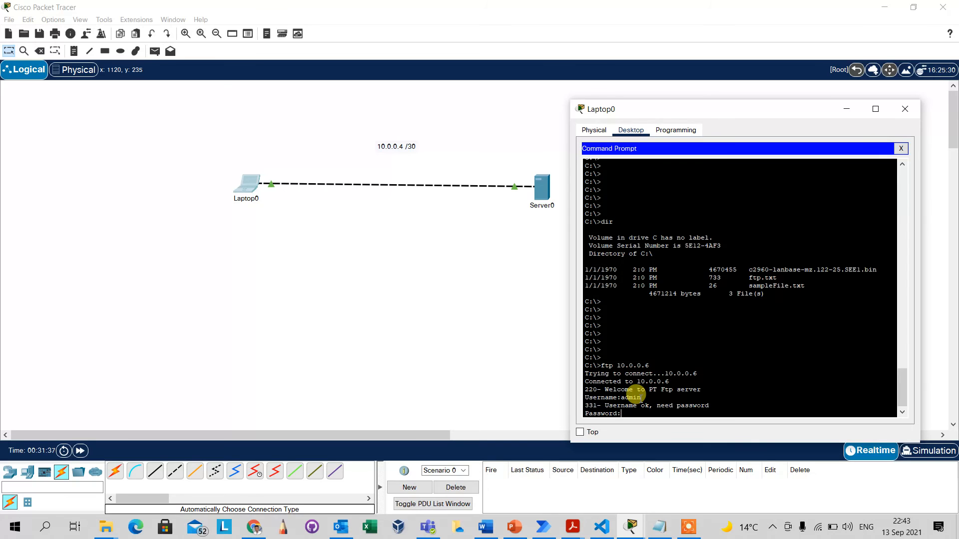
key(Return)
key(Return)
key(Return)
key(Return)
key(Return)
key(Return)
key(Return)
key(Return)
key(Return)
key(Return)
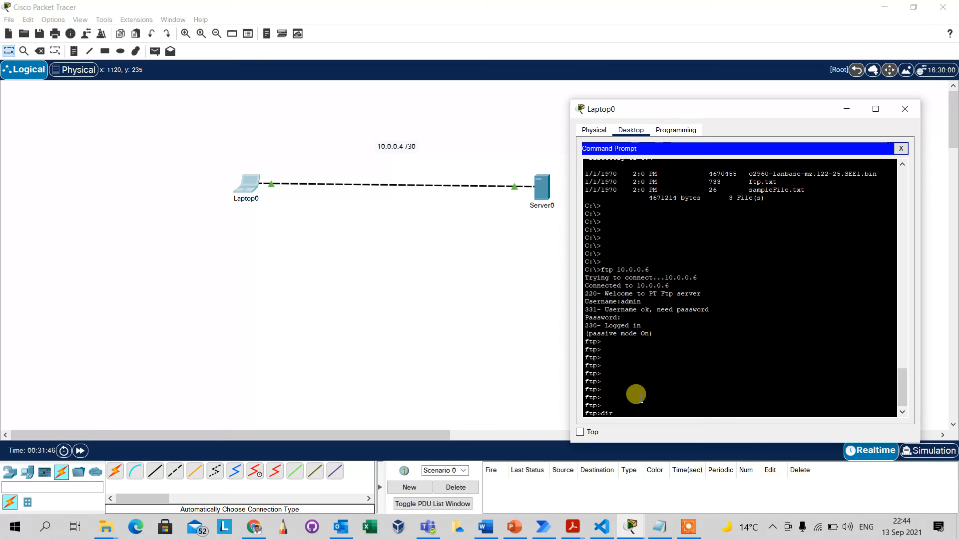
key(Return)
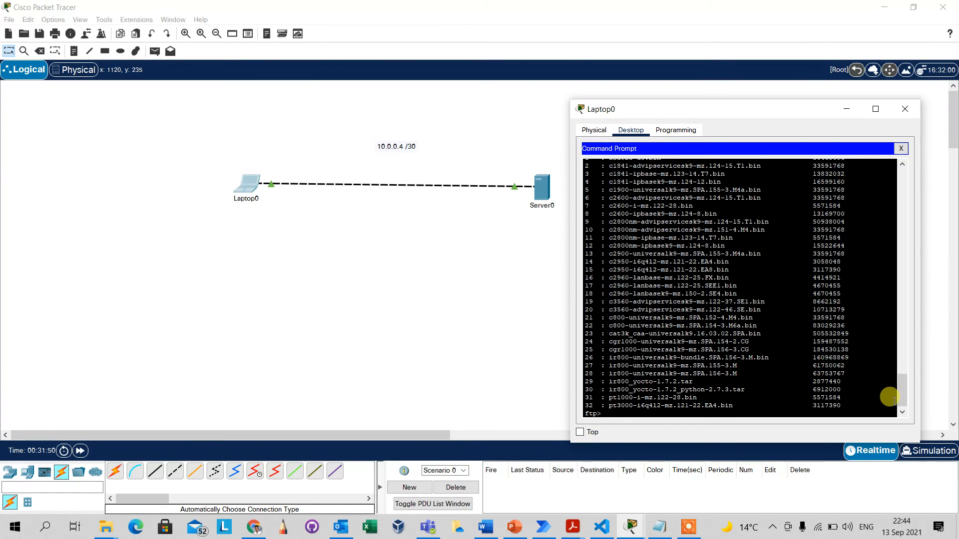
mouse_move(902, 401)
mouse_down()
mouse_move(899, 385)
mouse_move(899, 409)
mouse_move(892, 394)
mouse_move(894, 408)
mouse_move(889, 402)
mouse_up()
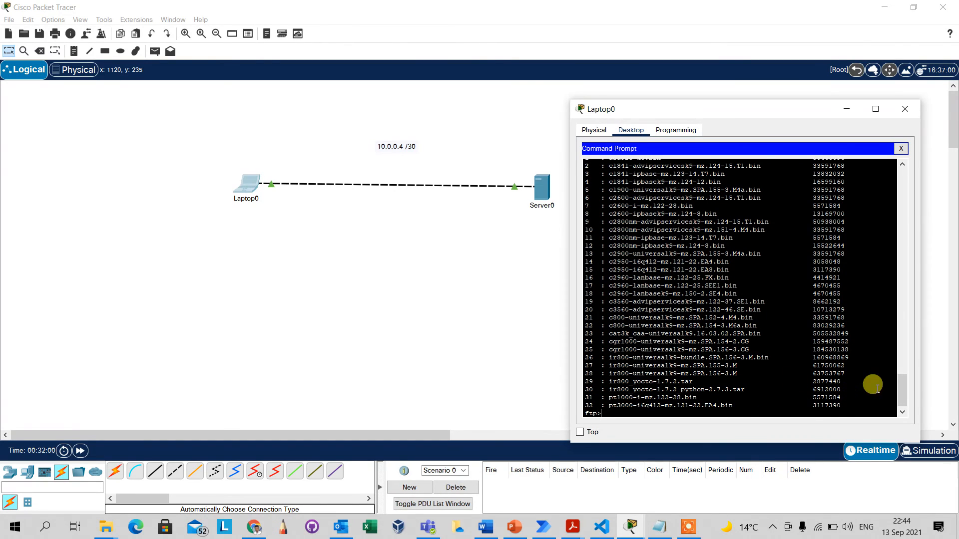
drag(899, 395, 902, 407)
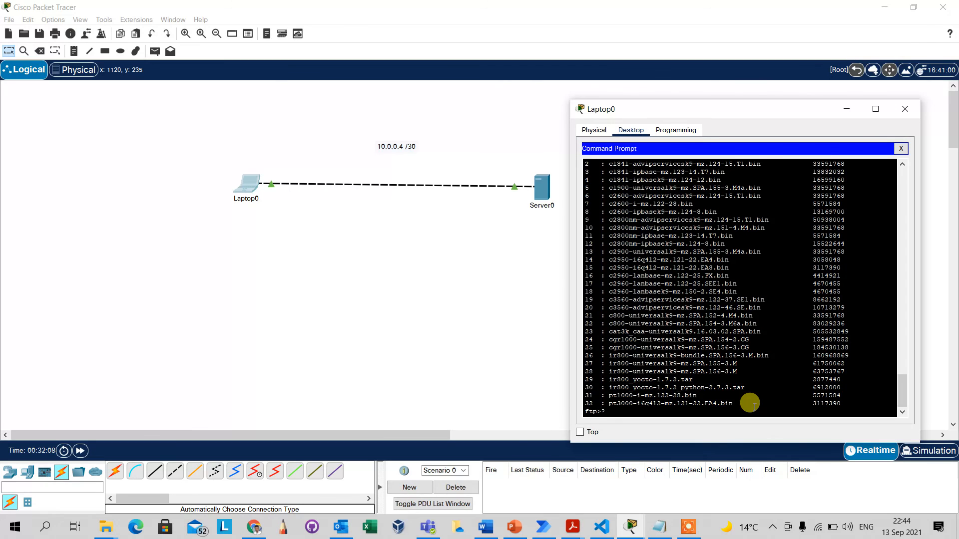
Show the ftp command help with ?, then upload ftp.txt to the server using put.
key(Return)
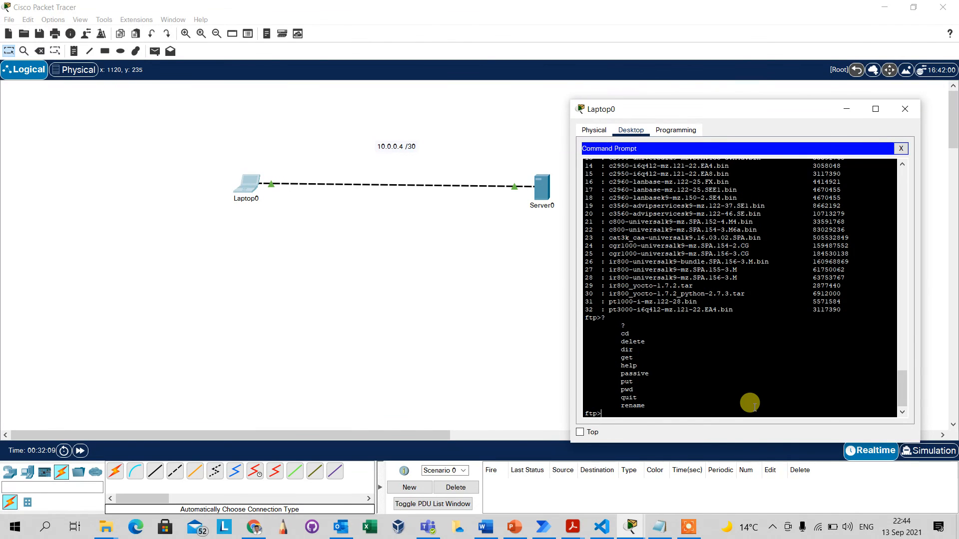
double_click(627, 382)
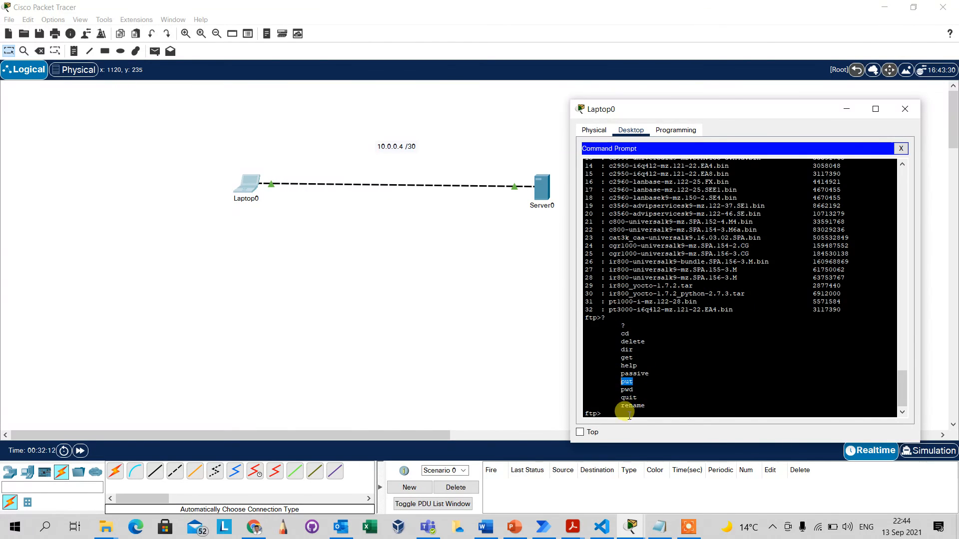
click(618, 408)
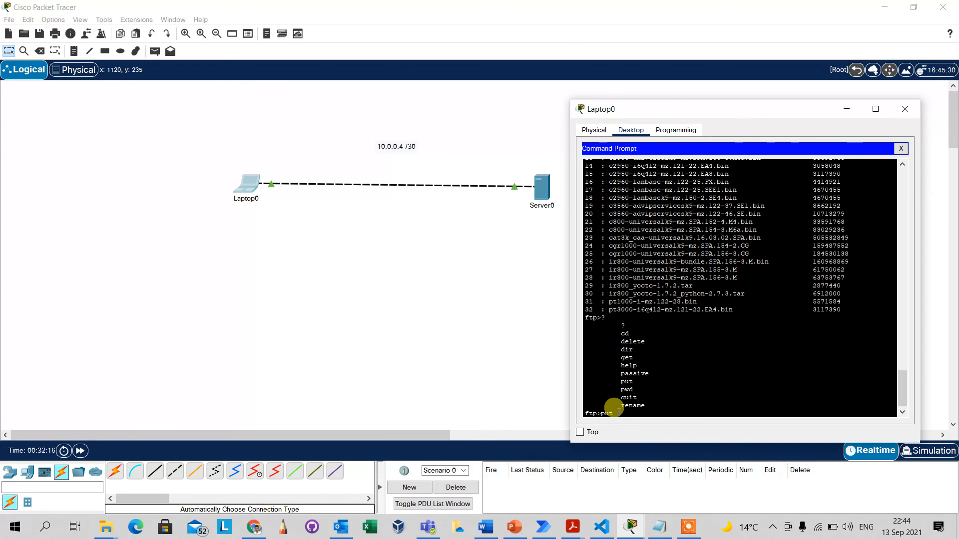
text(i)
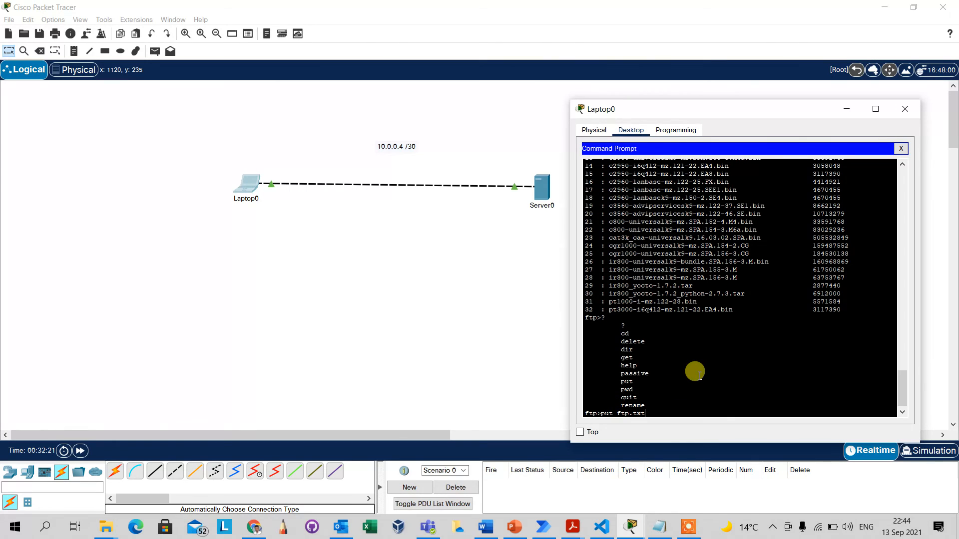
key(Return)
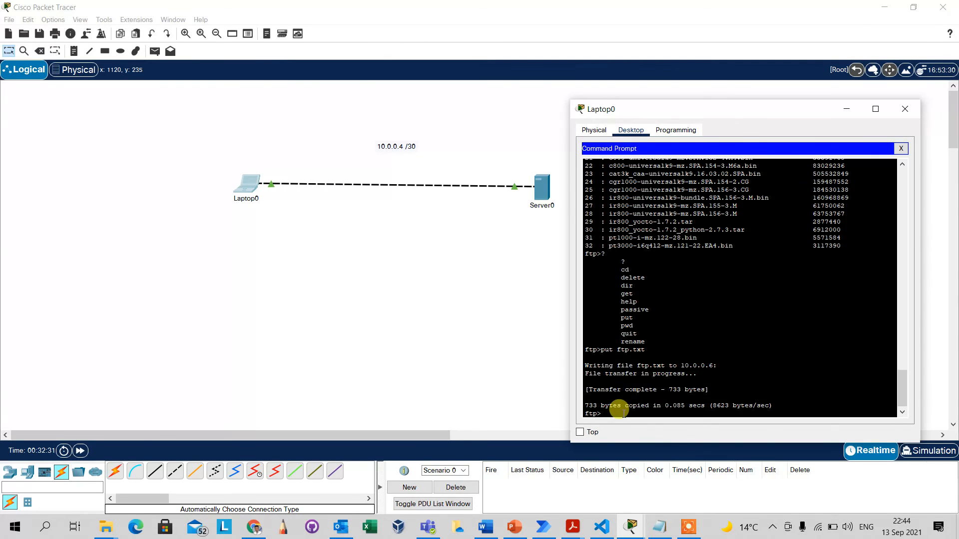
key(Return)
key(Return)
key(Return)
key(Return)
Run dir and confirm ftp.txt (733 bytes) now appears as entry 26 of 33 files.
text(dir)
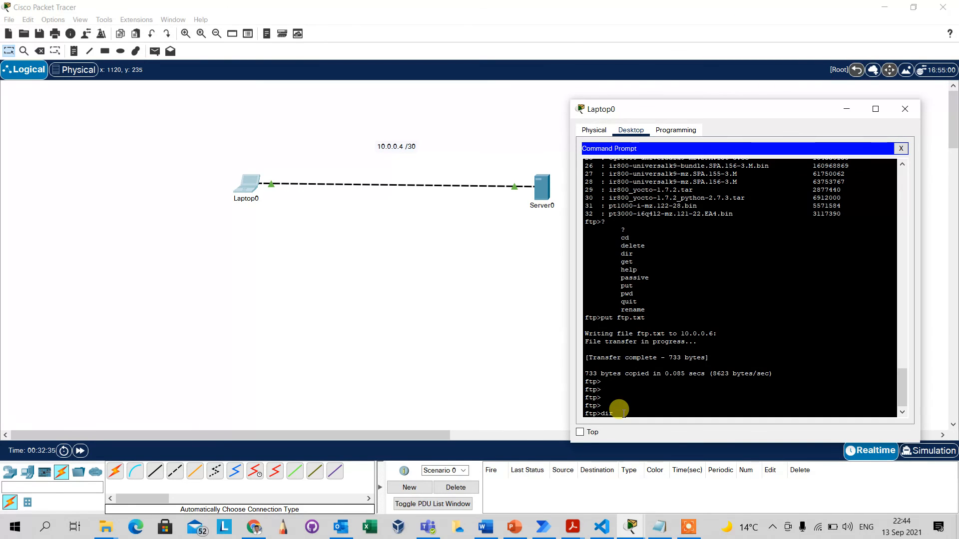
key(Return)
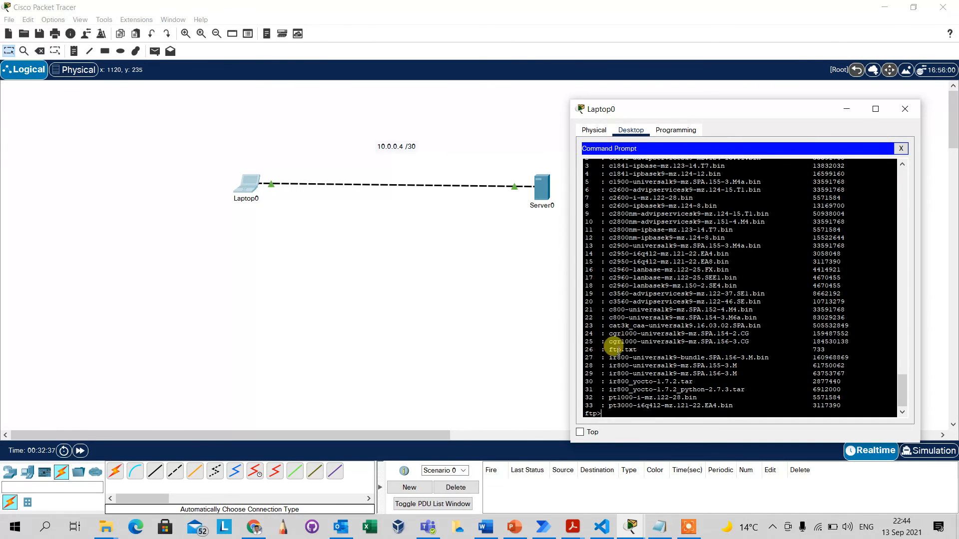
drag(587, 349, 824, 339)
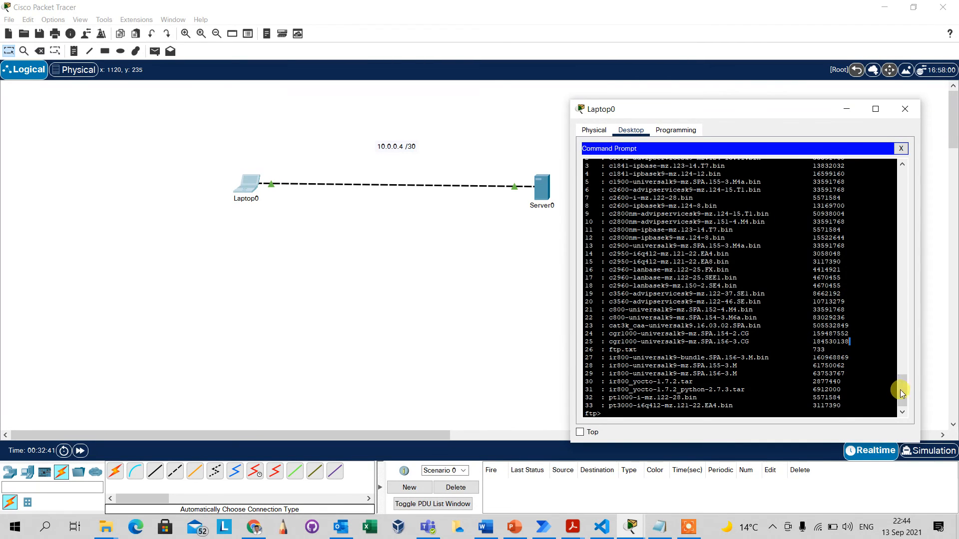
drag(906, 396, 900, 338)
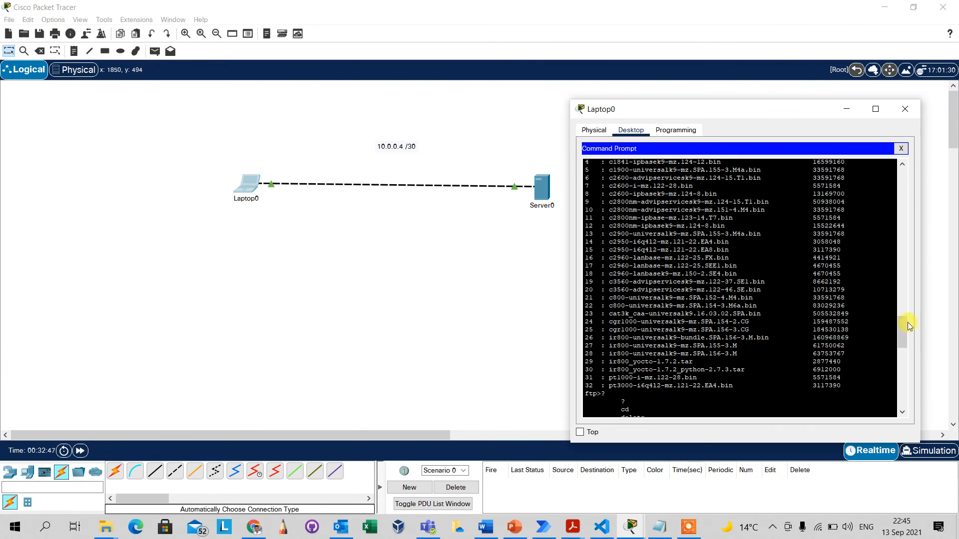
drag(903, 325, 900, 393)
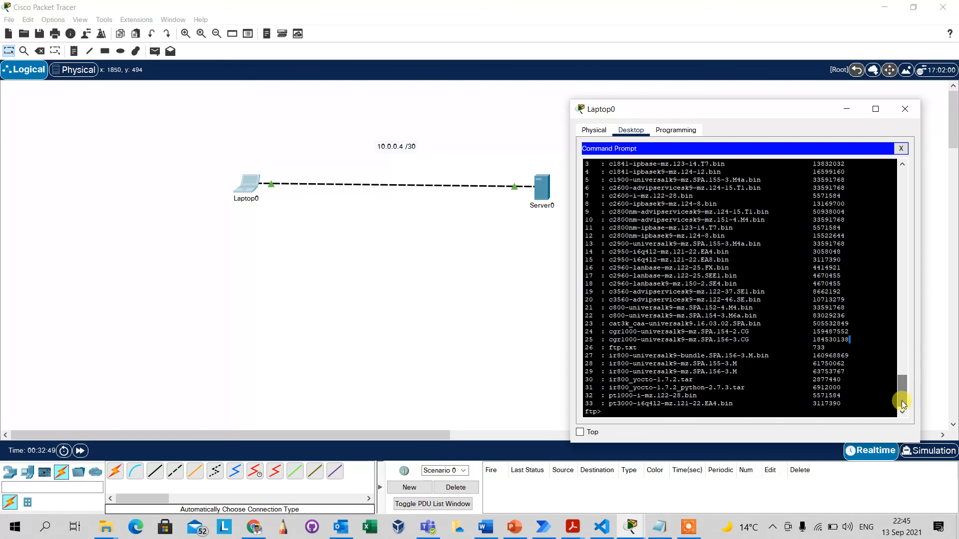